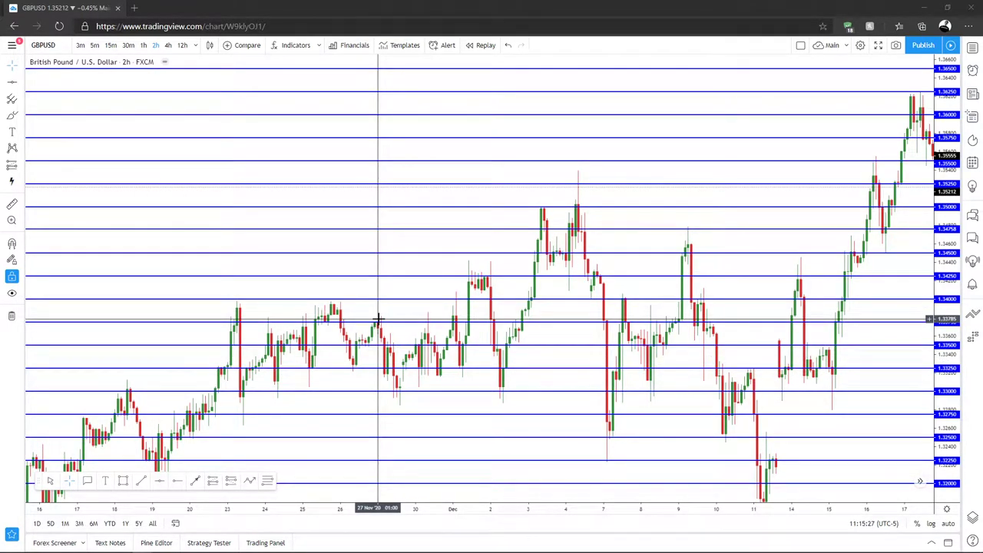
- Examine the GBPUSD 2-hour candles from mid-November to 18 December against the horizontal price levels
left_click_drag(430, 211, 362, 172)
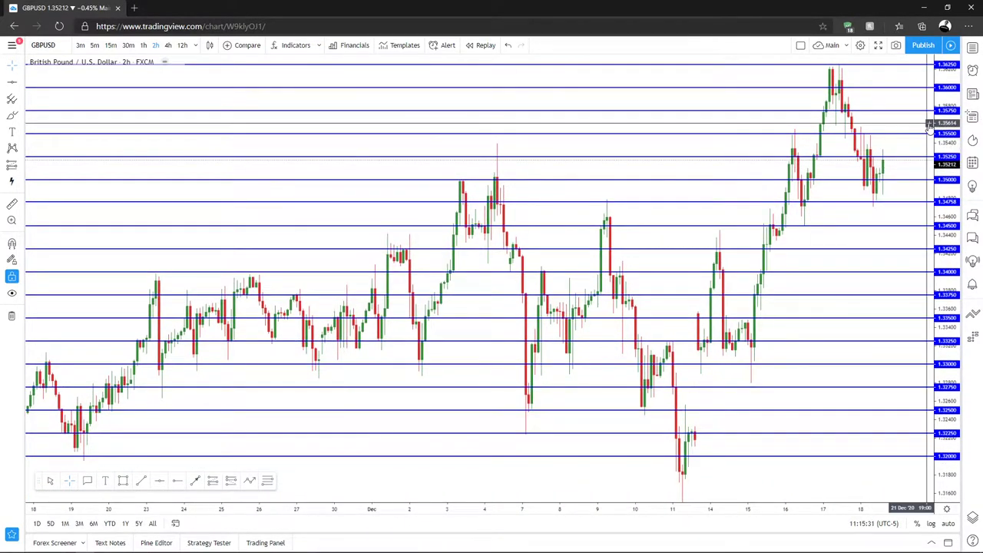
scroll(906, 188, "down", 2)
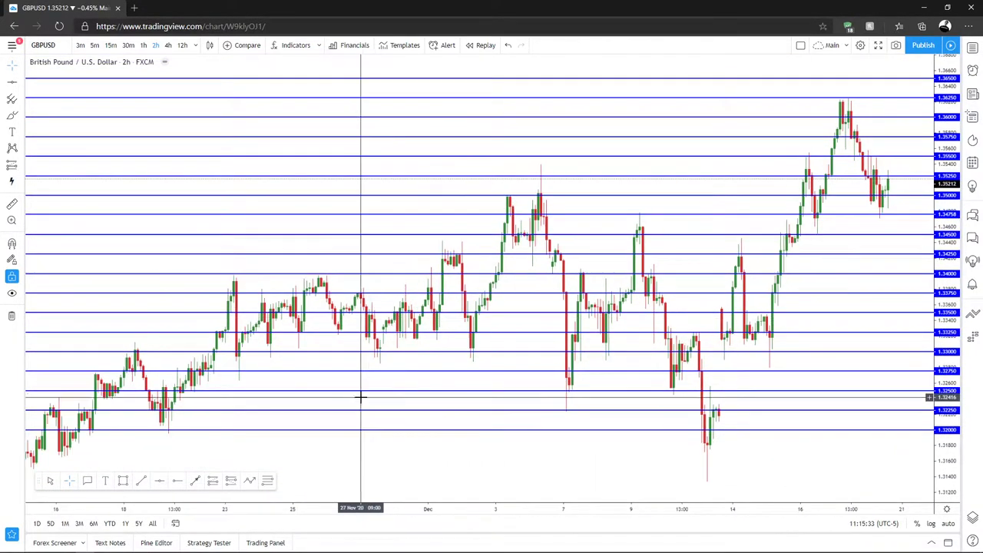
left_click_drag(944, 327, 943, 347)
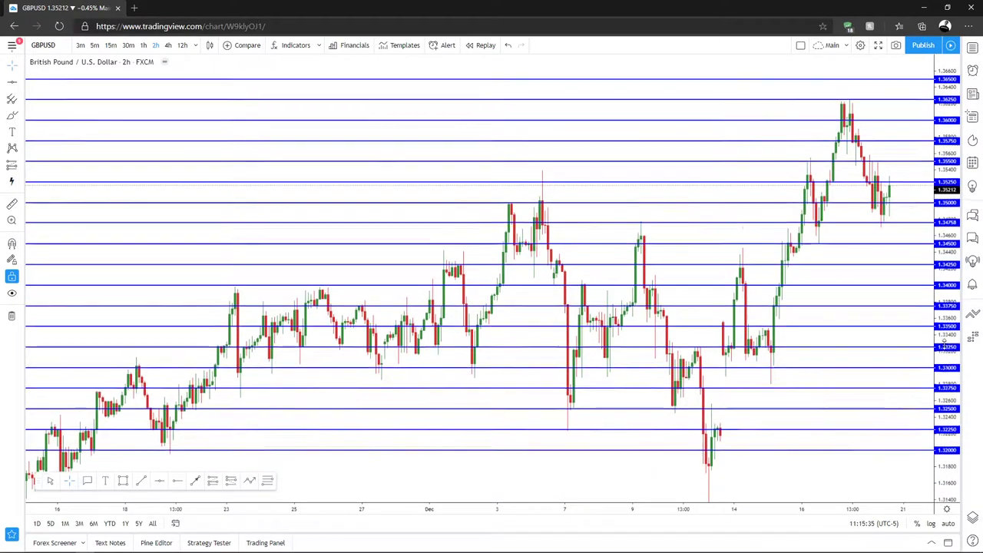
left_click_drag(873, 468, 851, 470)
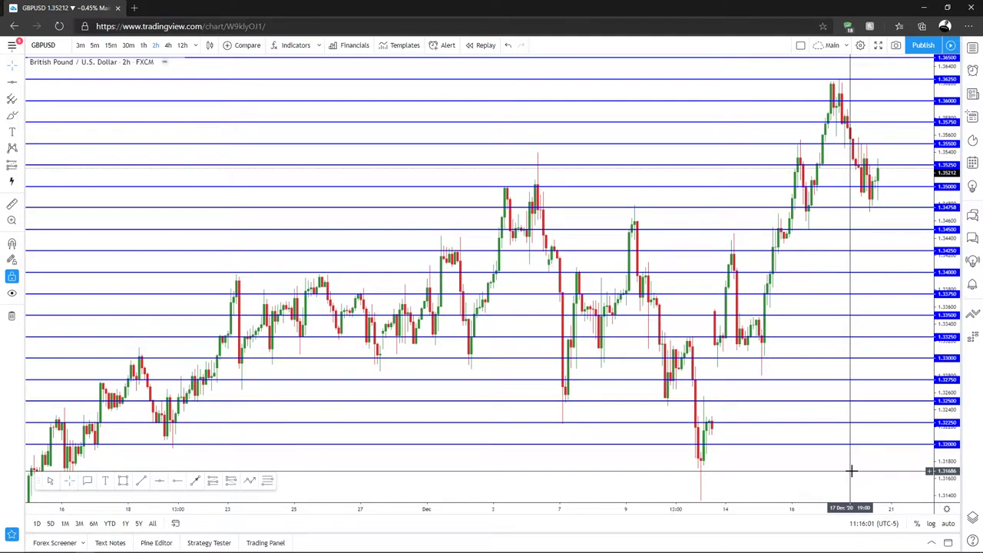
scroll(850, 470, "up", 2)
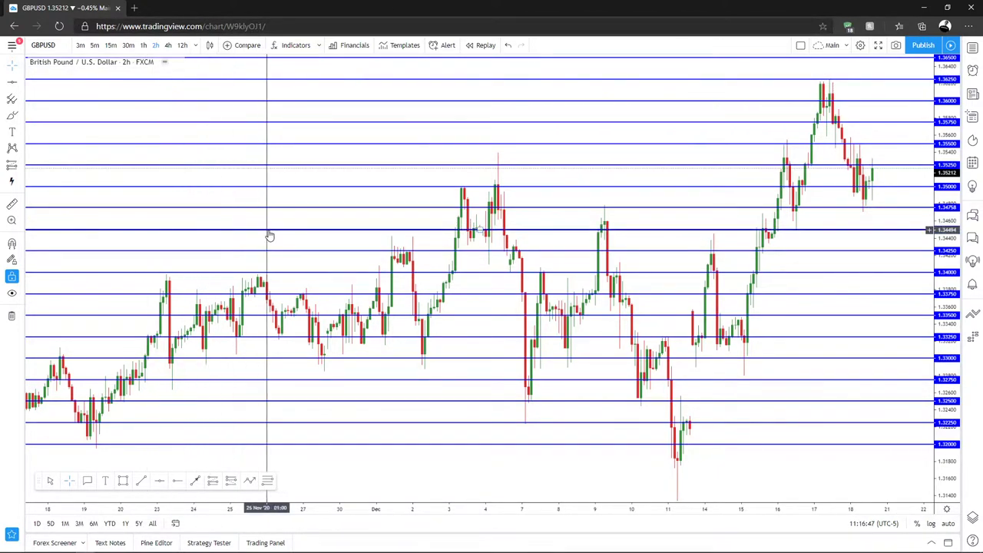
scroll(270, 236, "down", 3)
left_click_drag(619, 458, 492, 450)
scroll(393, 453, "up", 2)
scroll(351, 454, "up", 1)
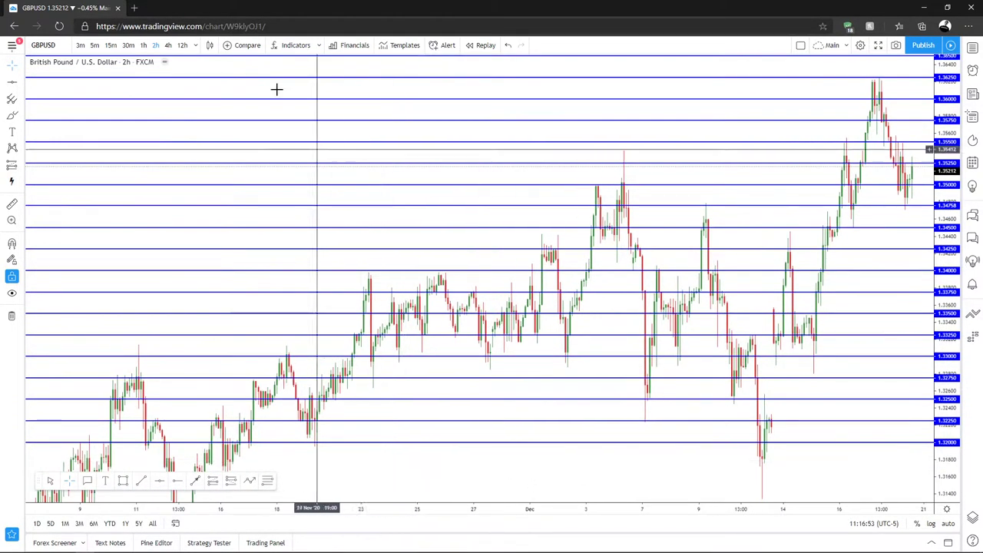
- Switch the GBPUSD chart to the 1-hour timeframe and change the cursor to Arrow
left_click(143, 45)
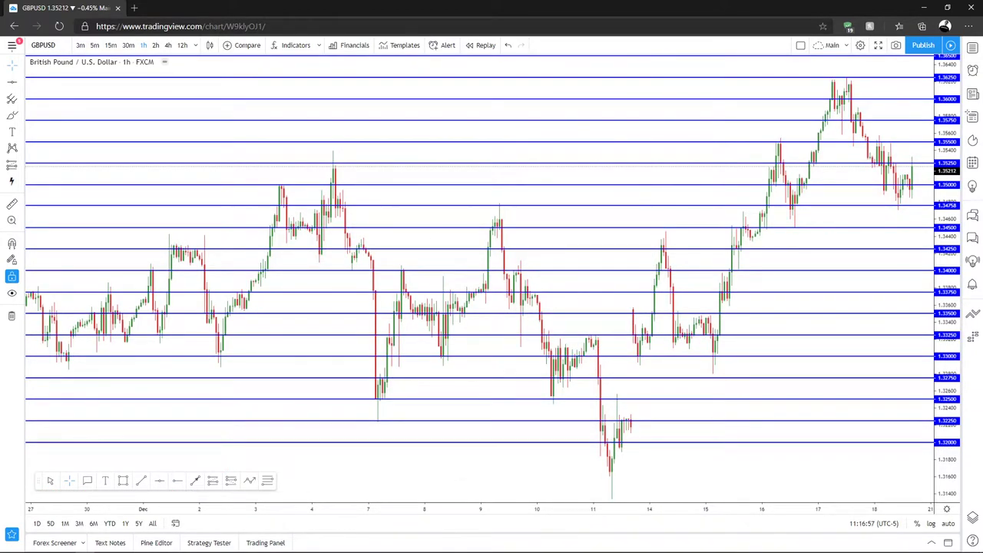
left_click(20, 66)
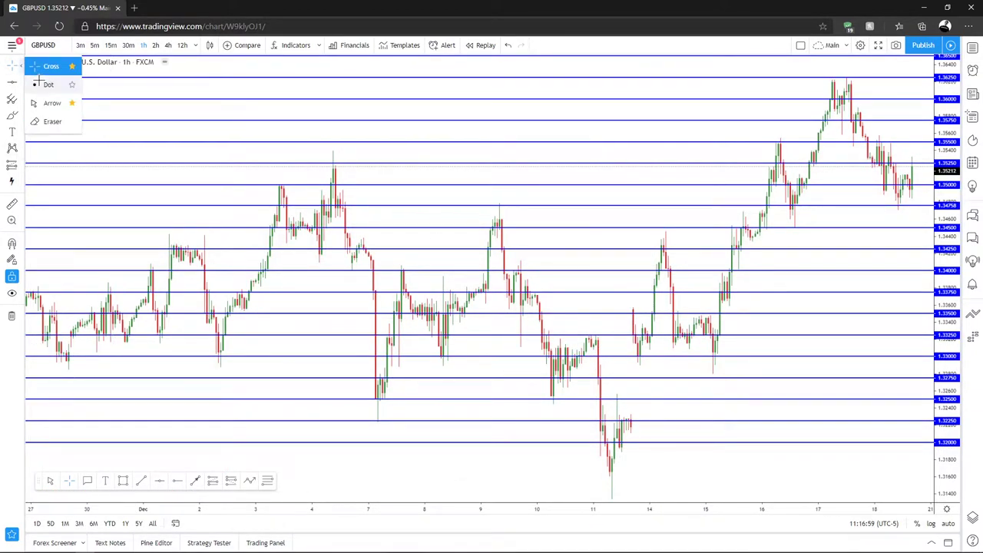
left_click(51, 103)
left_click(20, 83)
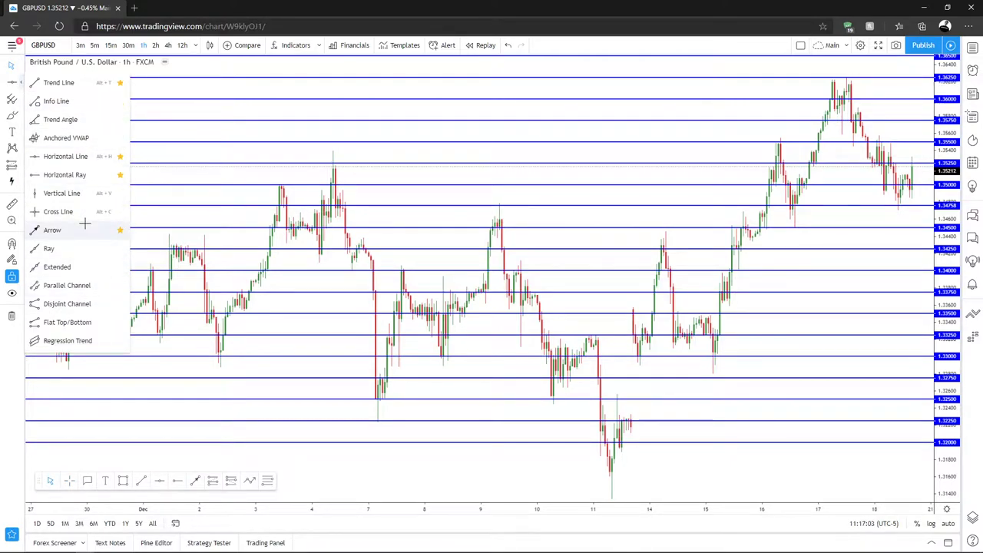
left_click(85, 224)
left_click(760, 461)
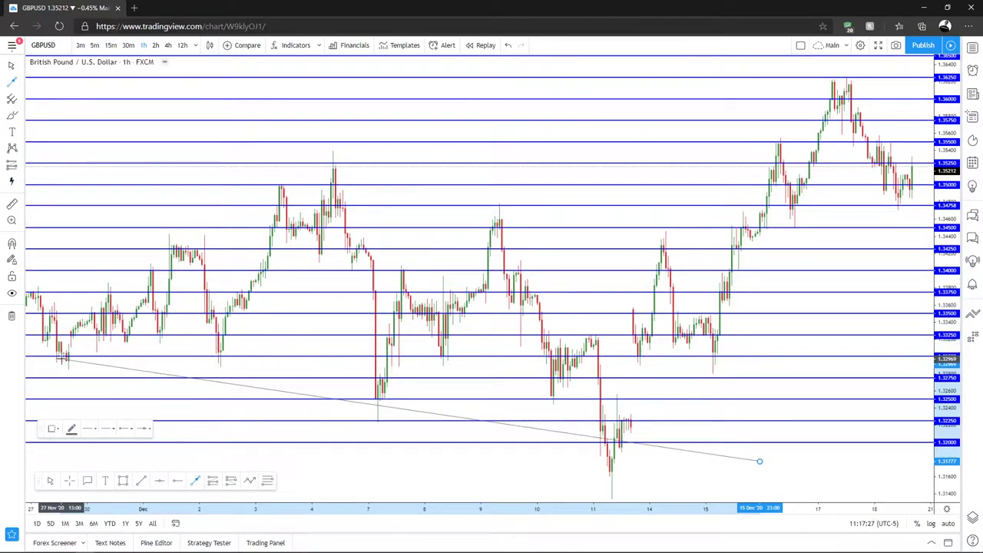
left_click(527, 392)
key("Delete")
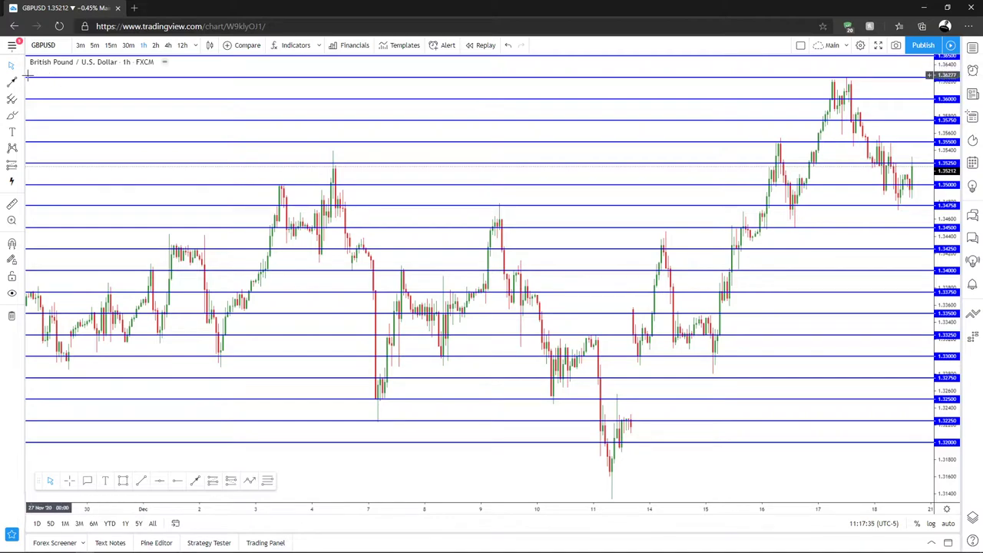
left_click_drag(351, 345, 452, 345)
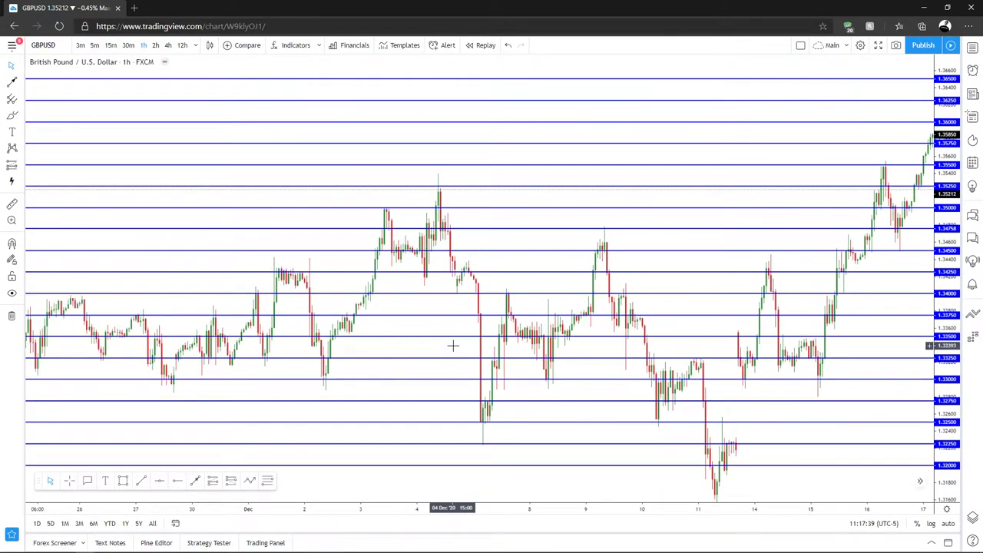
left_click_drag(778, 400, 735, 381)
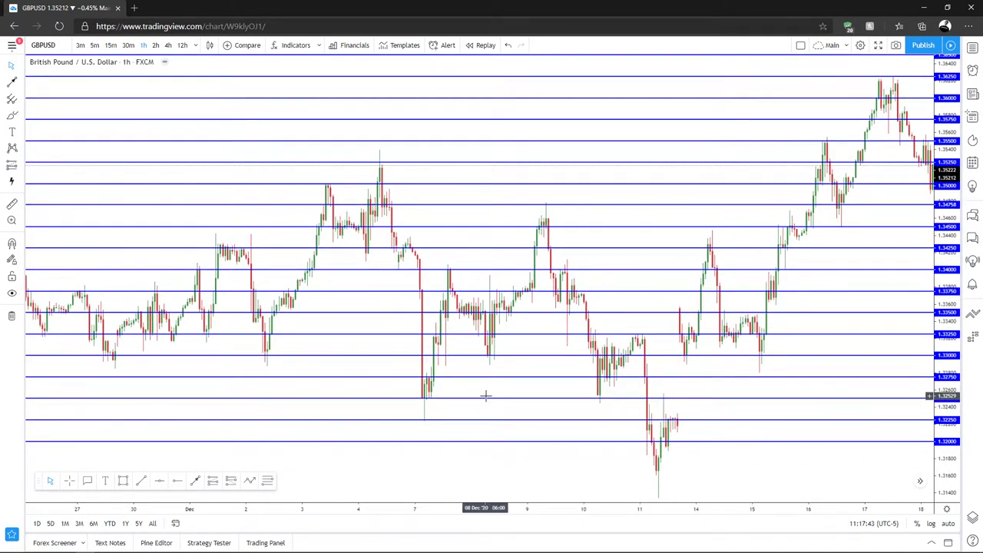
left_click_drag(485, 397, 541, 407)
left_click_drag(527, 235, 827, 198)
left_click_drag(334, 356, 588, 339)
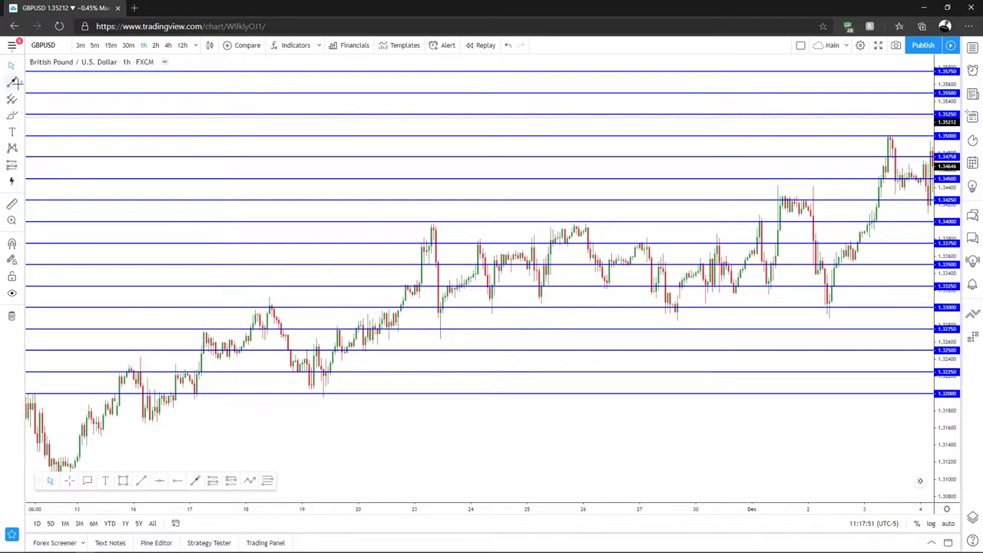
left_click(22, 84)
left_click(54, 81)
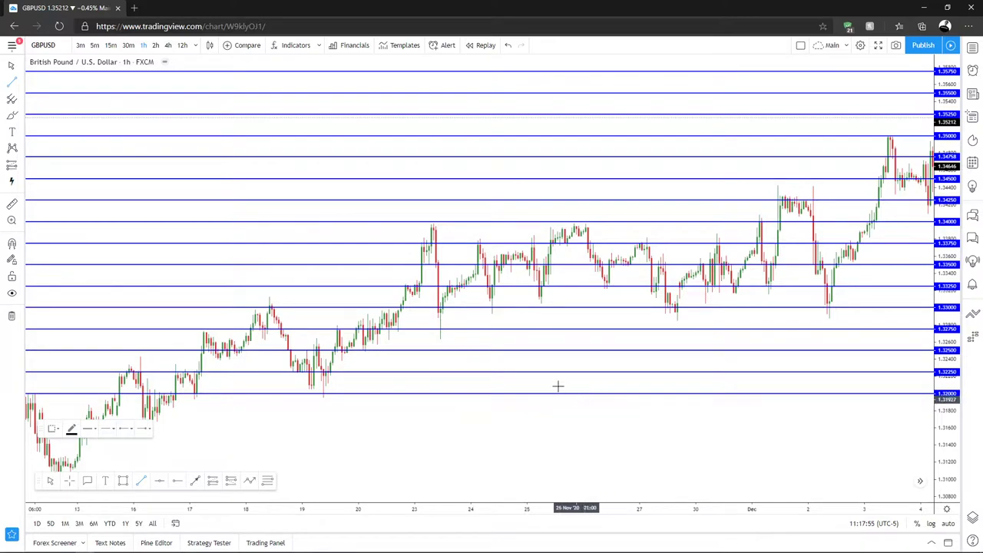
key("Escape")
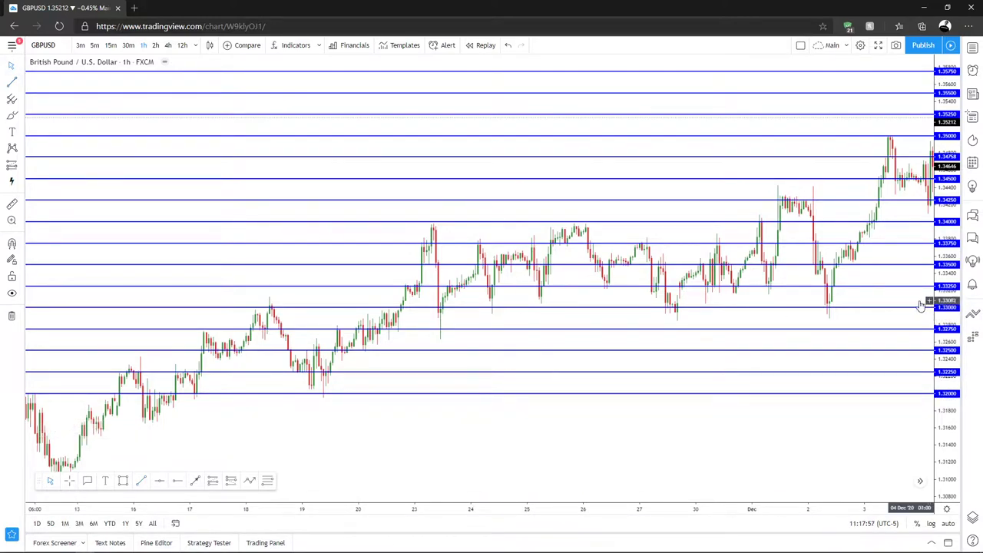
- Remove all the horizontal price-level lines from the 1-hour chart
left_click_drag(813, 324, 737, 338)
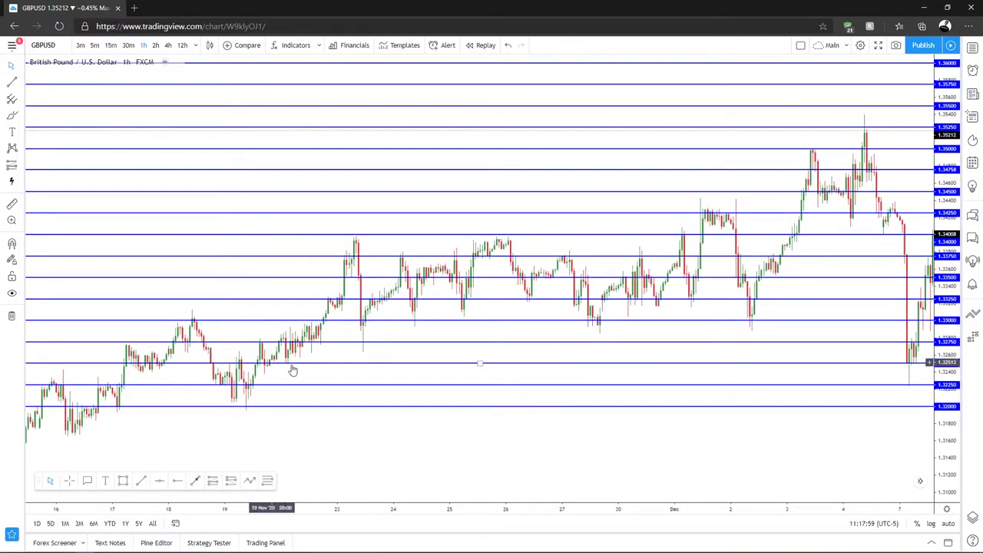
right_click(312, 378)
left_click(355, 506)
scroll(465, 404, "right", 10)
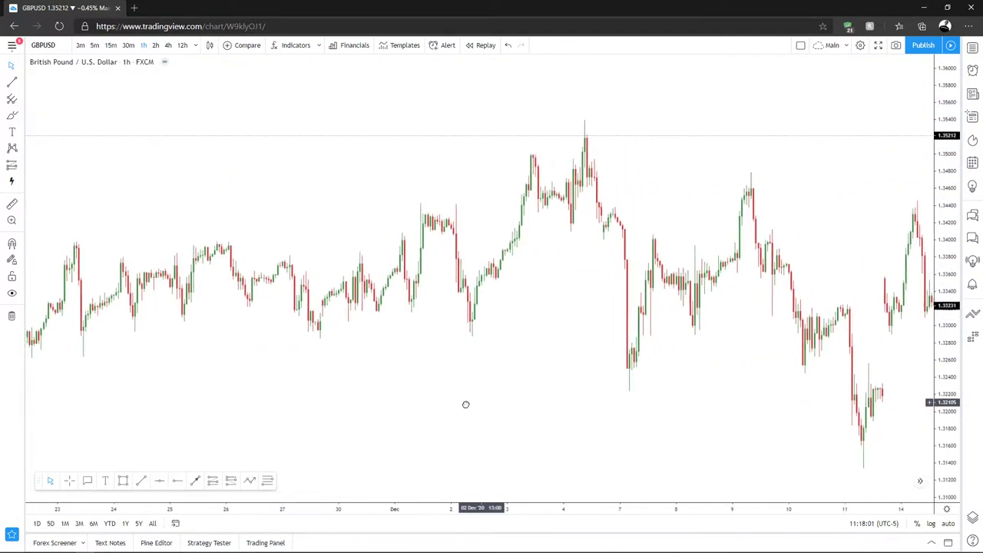
scroll(654, 398, "right", 5)
- Change the cursor to Cross and bring the latest December candles into view with free space after them
left_click(19, 66)
left_click(48, 66)
scroll(483, 332, "right", 1)
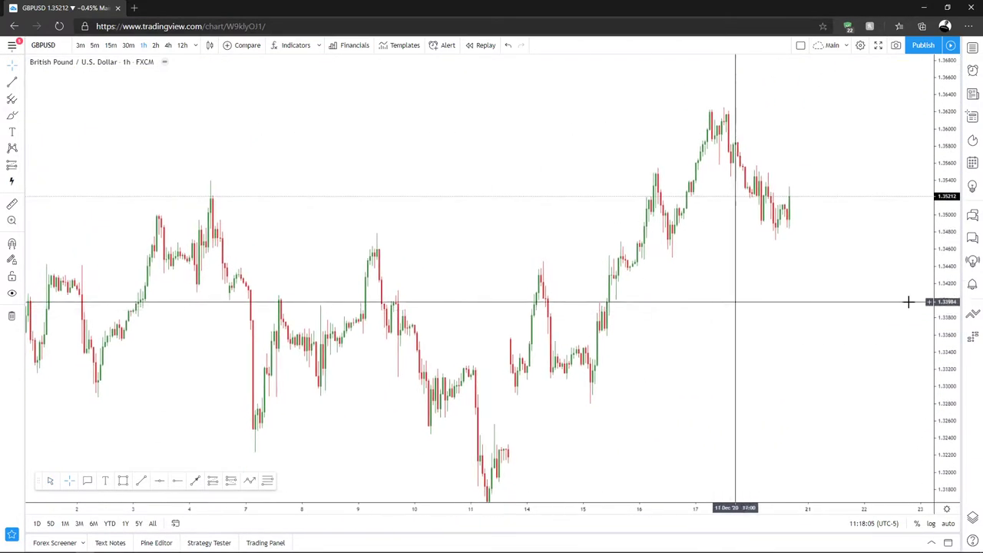
scroll(807, 388, "left", 4)
scroll(717, 417, "right", 2)
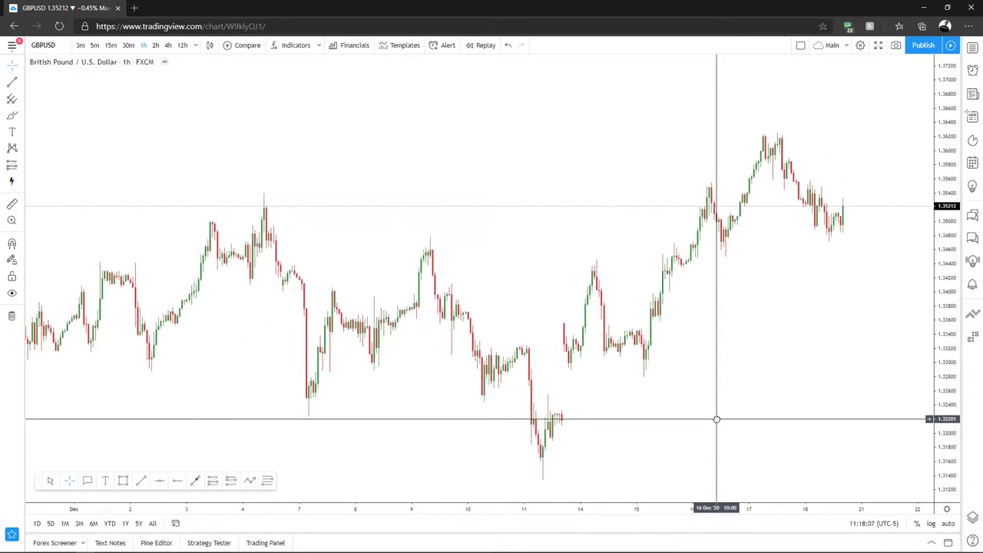
left_click_drag(697, 422, 600, 412)
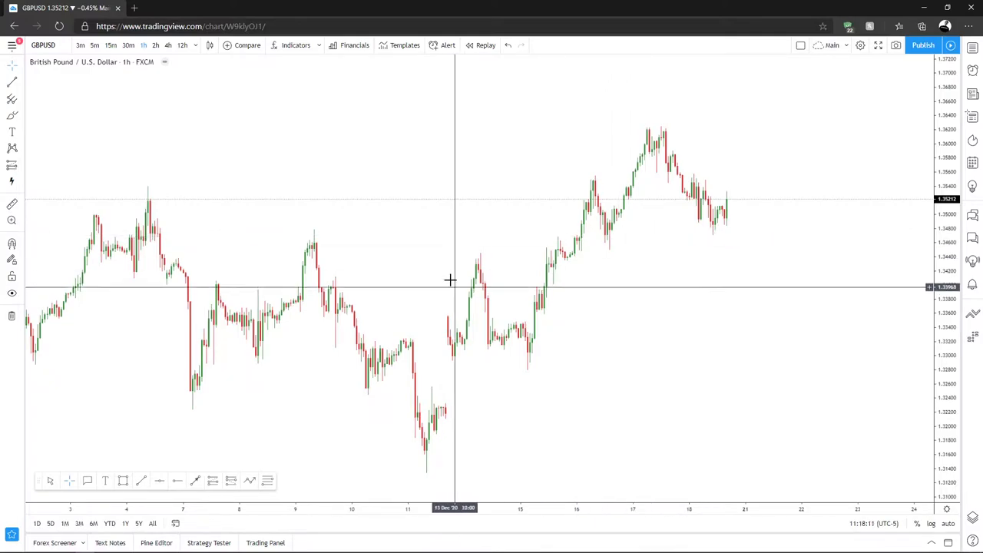
- Draw a rectangle zone under the latest lows from 16 to 21 December, between about 1.3471 and 1.3448
left_click(21, 116)
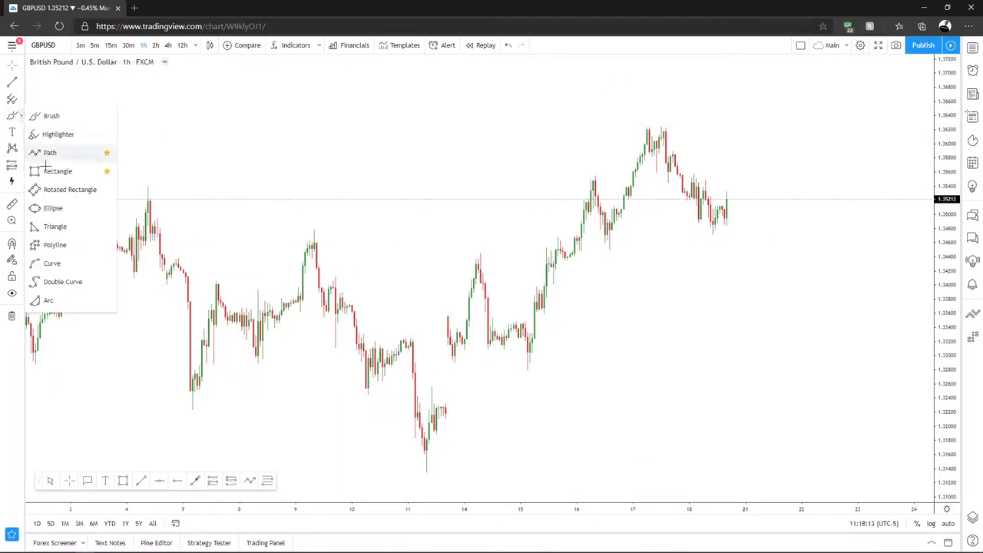
left_click(56, 171)
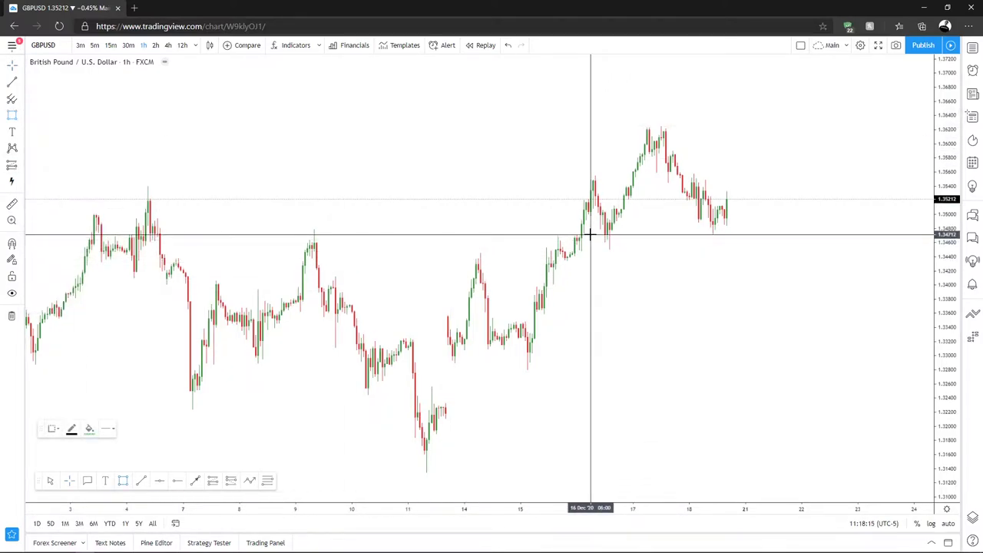
left_click_drag(590, 235, 793, 251)
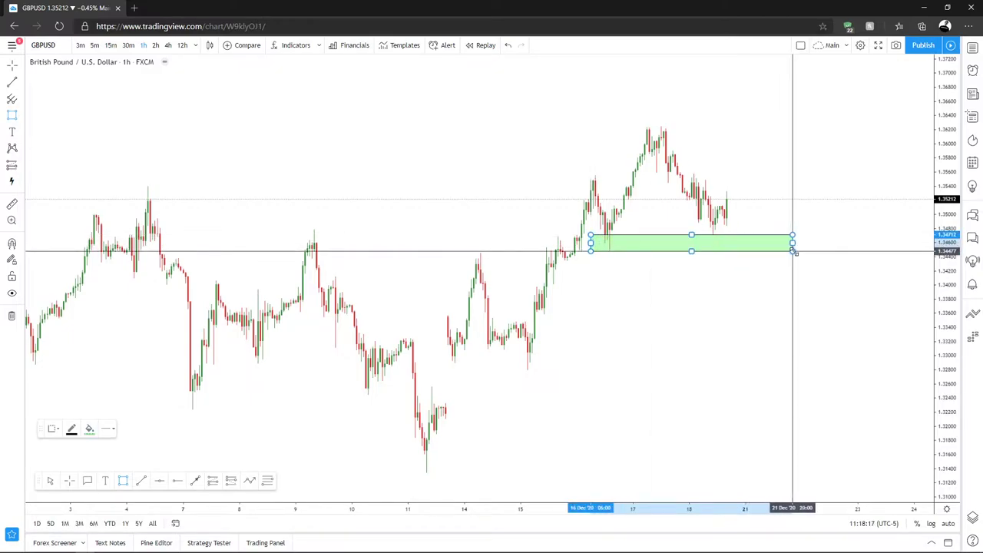
right_click(630, 179)
left_click(682, 429)
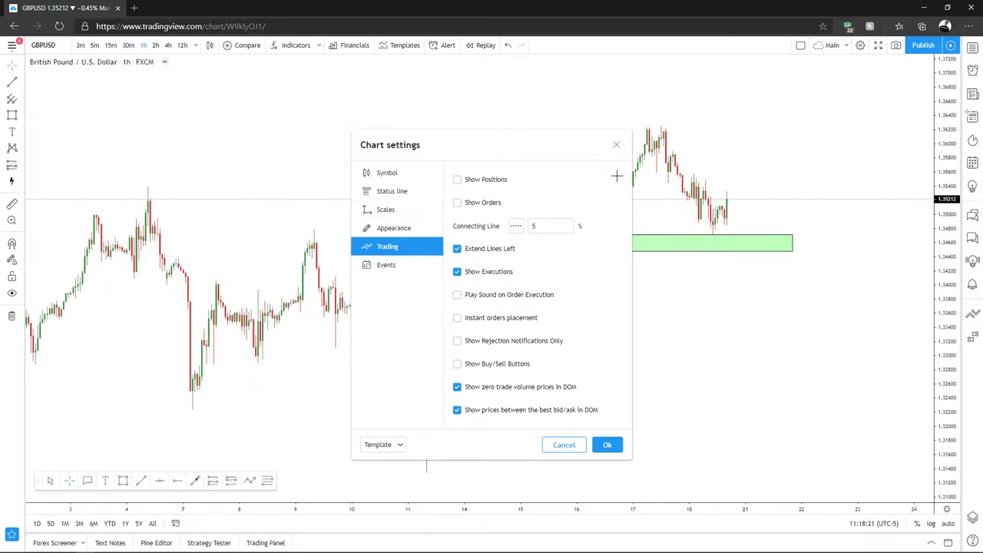
key("Escape")
- Set the fill colour of the rectangle zone to yellow
left_click(663, 245)
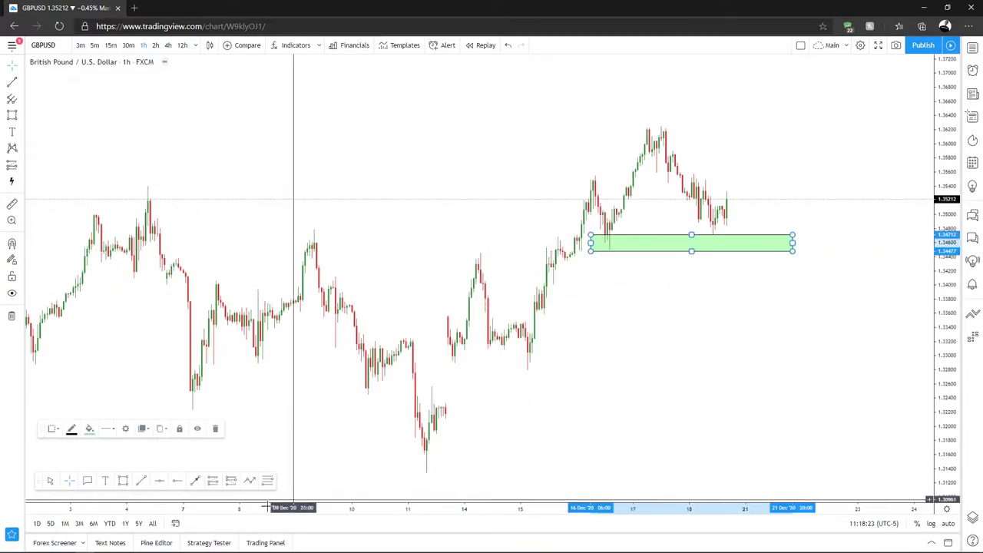
left_click(90, 429)
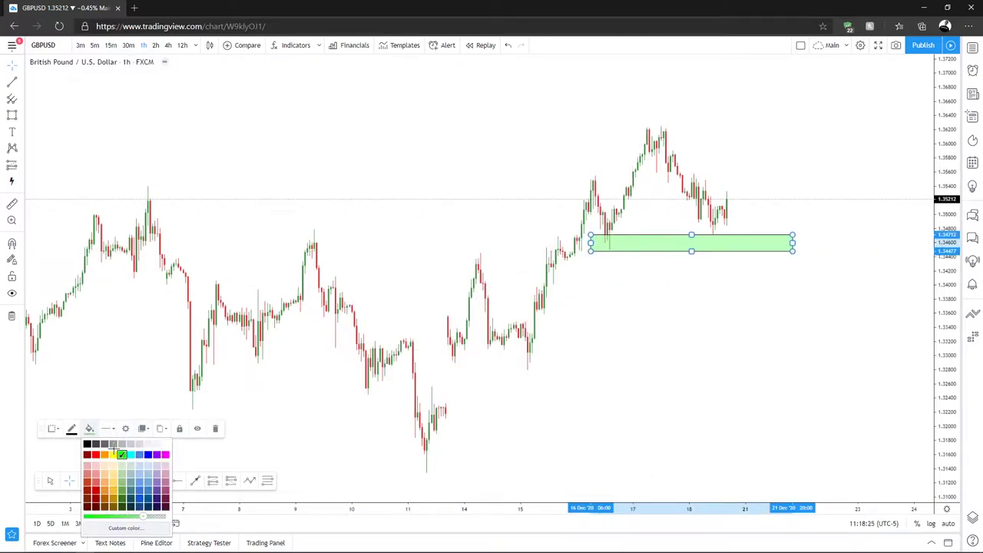
left_click(113, 454)
left_click(666, 358)
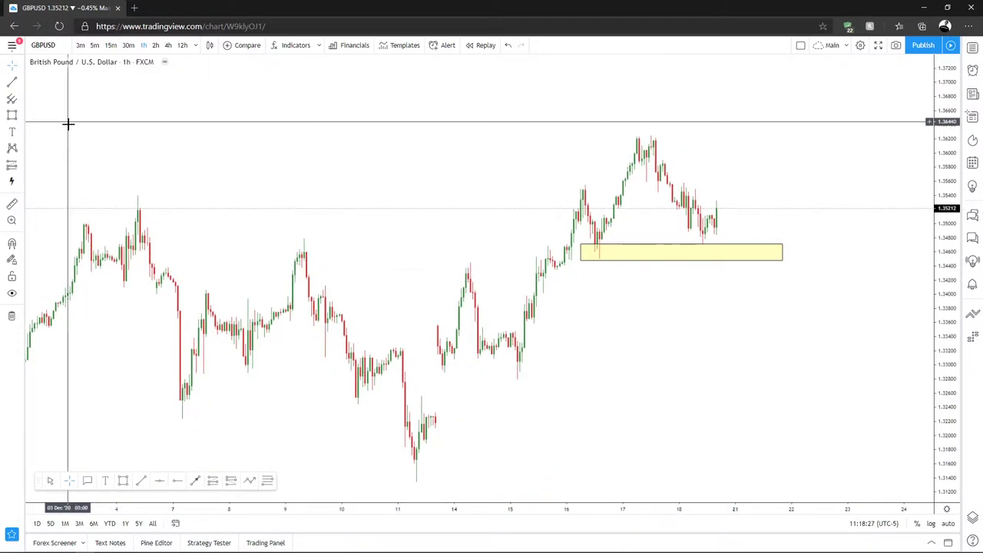
- Draw a trend line from the 11 December low up along the latest lows, extending past the last candle
left_click(11, 80)
left_click(432, 474)
left_click(715, 203)
left_click_drag(714, 204, 789, 182)
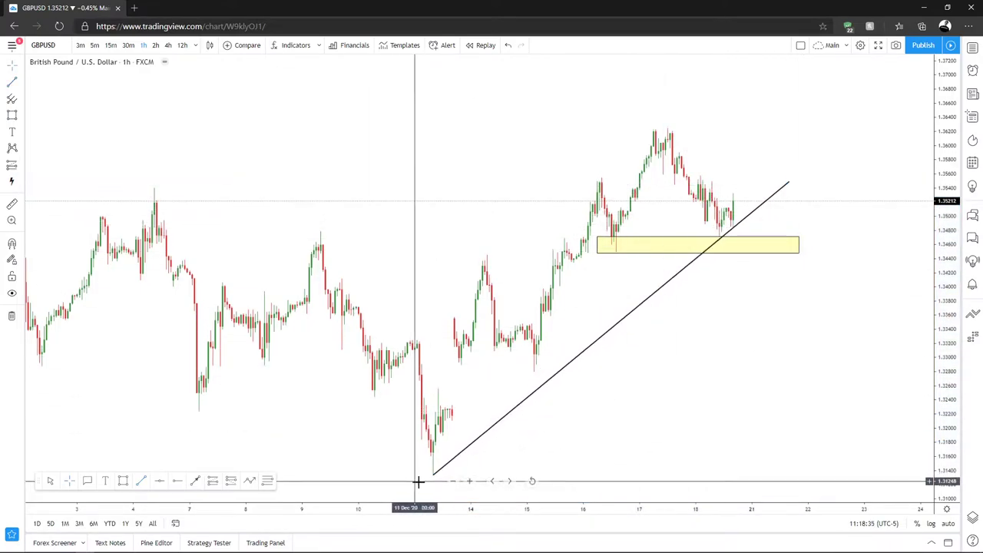
- Move the trend line's start to 14 December at about 1.3244 and realign its end through the 15 and 18 December lows
left_click_drag(436, 476, 503, 397)
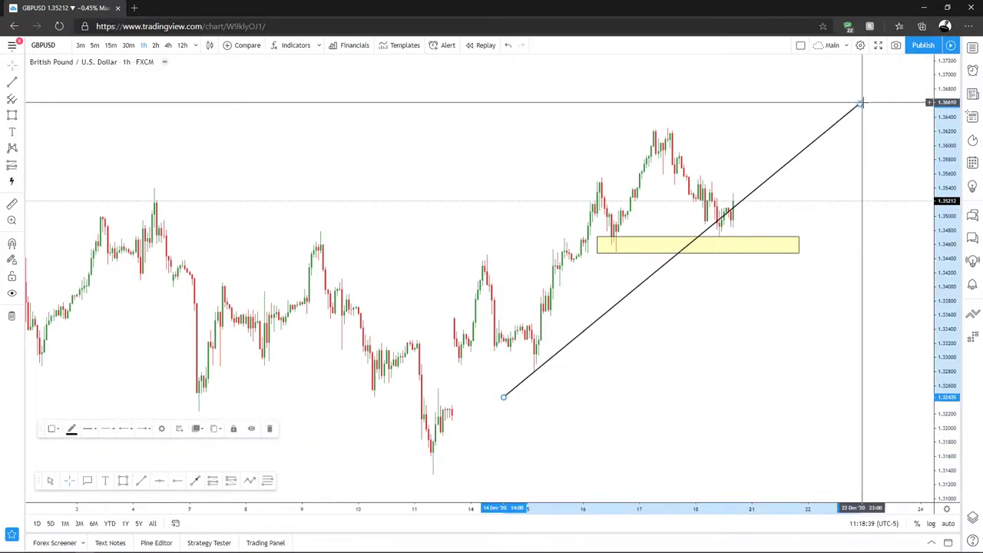
left_click_drag(859, 103, 778, 197)
left_click(466, 450)
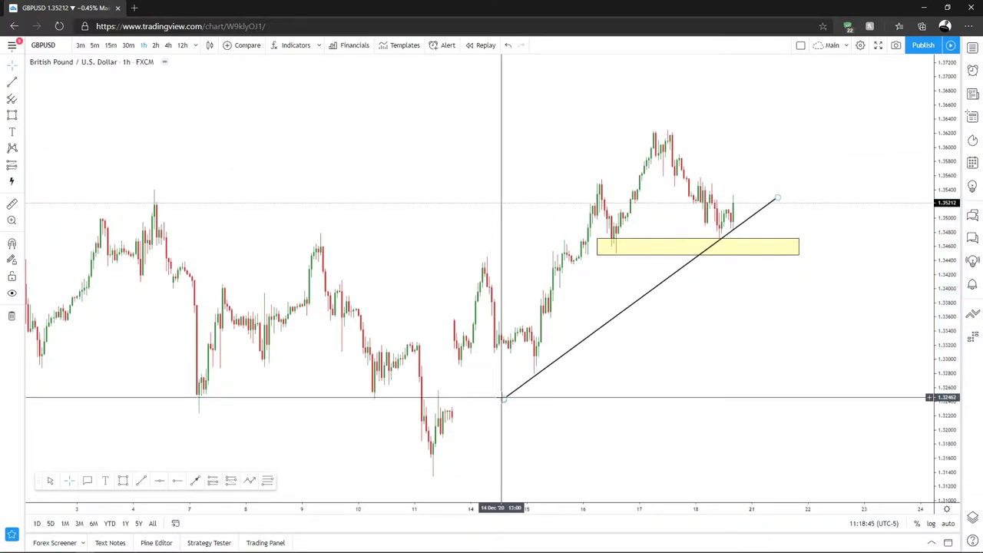
left_click(503, 394)
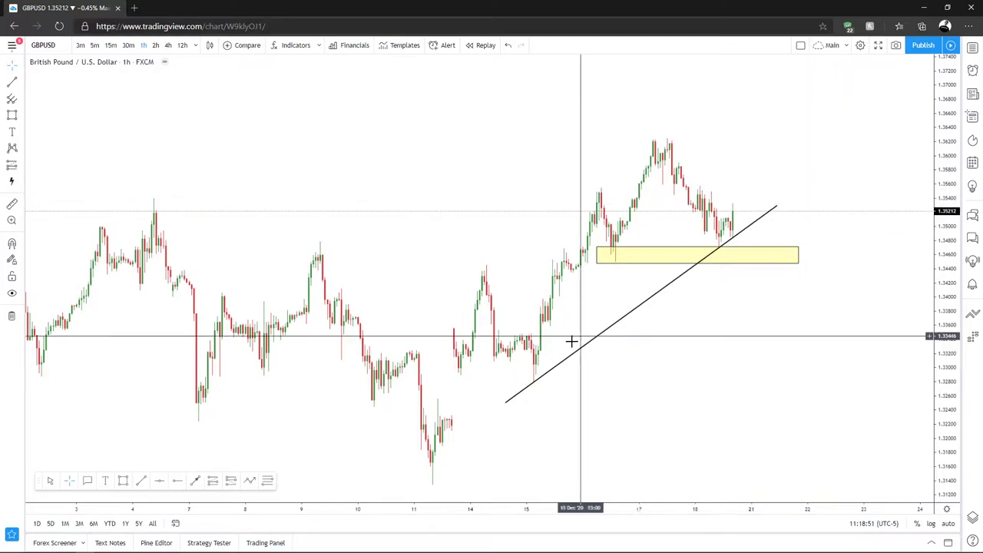
- Switch the chart to the 4-hour timeframe and reset the chart view, showing the trend line and yellow zone
left_click_drag(698, 393, 794, 412)
left_click_drag(472, 177, 315, 148)
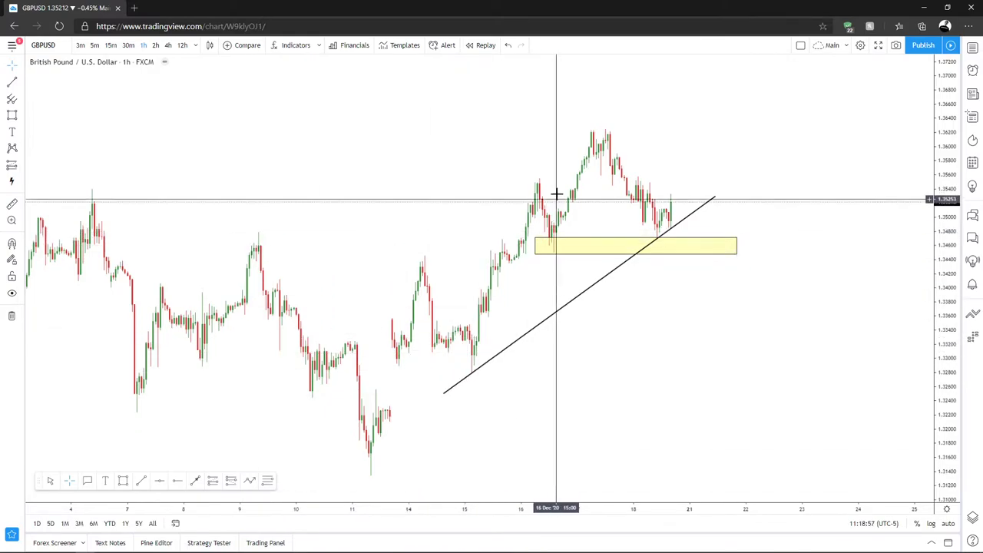
left_click(176, 45)
right_click(566, 215)
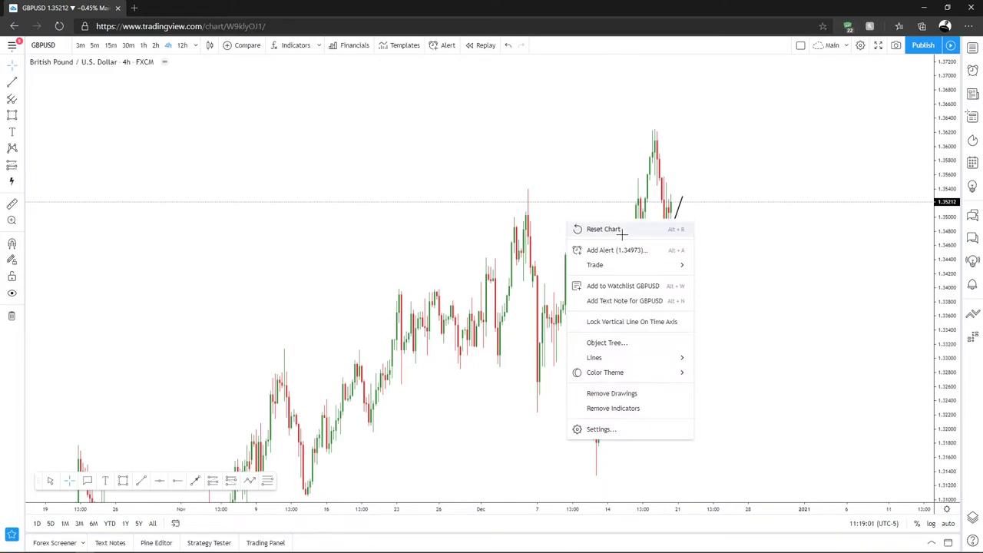
left_click(599, 228)
left_click_drag(927, 293, 714, 377)
scroll(782, 382, "up", 3)
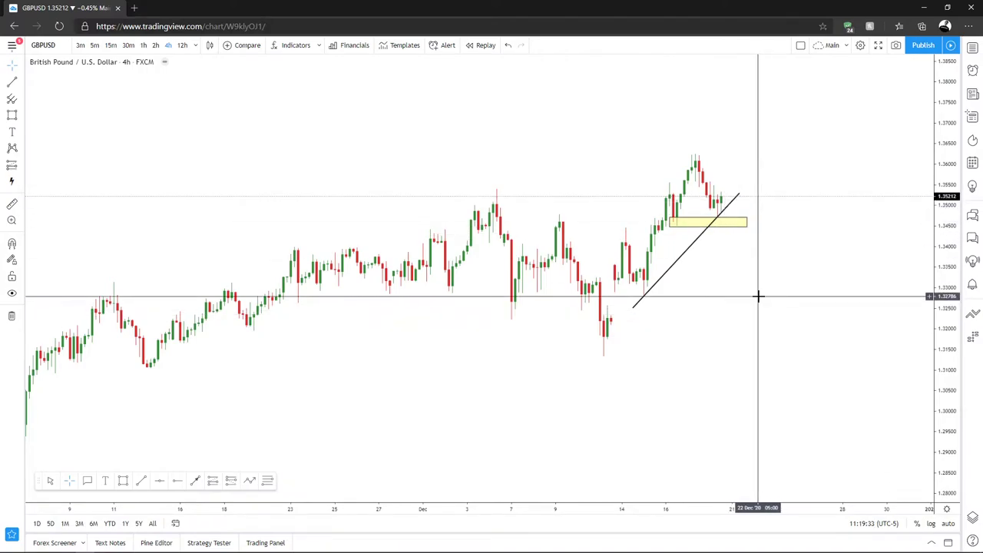
- Step the chart down from the 2-hour to the 1-hour timeframe and review earlier price action against the 1.34750 horizontal line
left_click(157, 44)
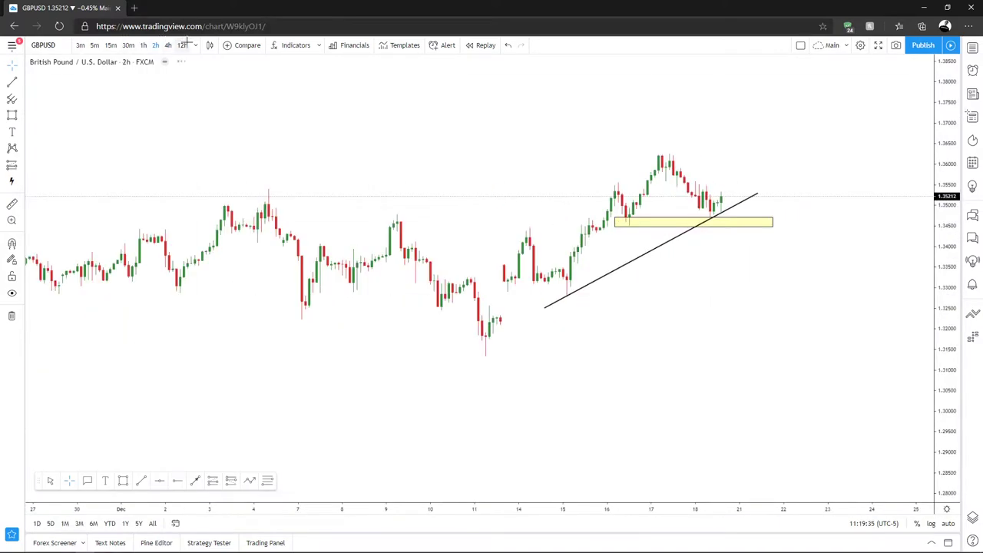
left_click(143, 44)
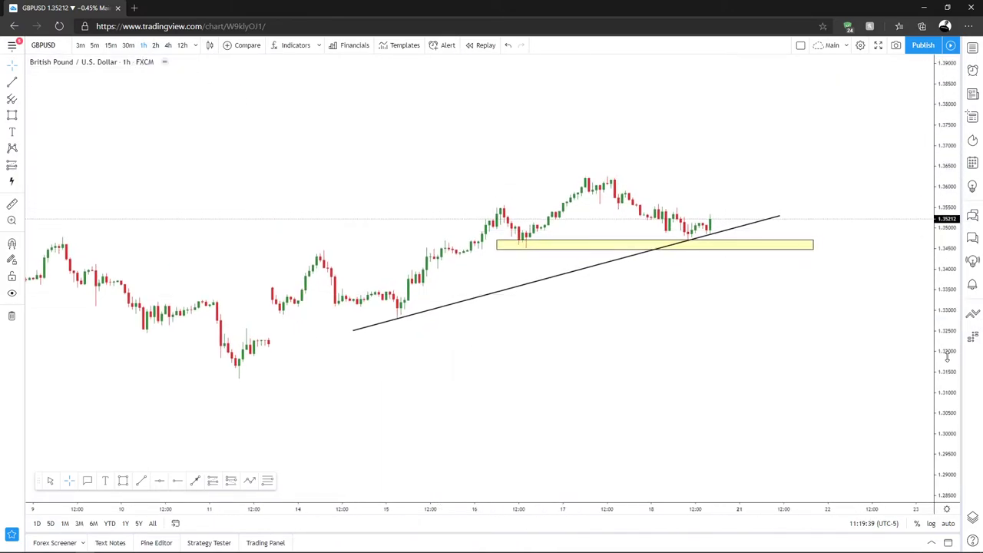
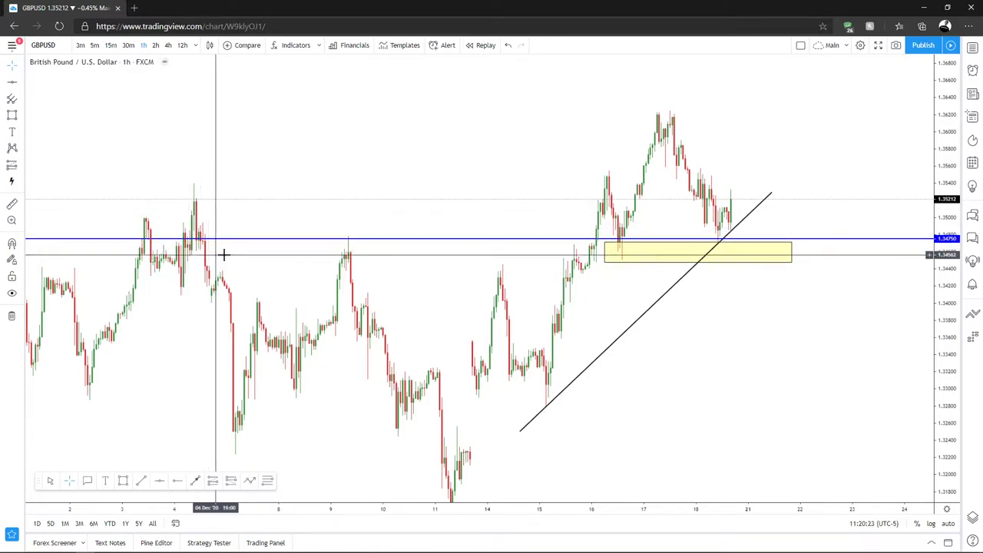
scroll(259, 197, "left", 3)
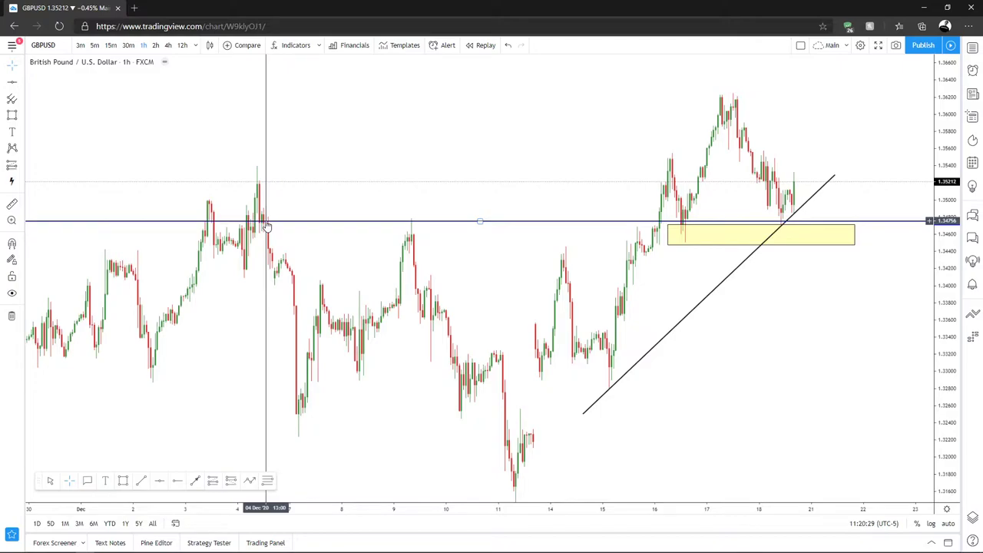
scroll(239, 140, "left", 10)
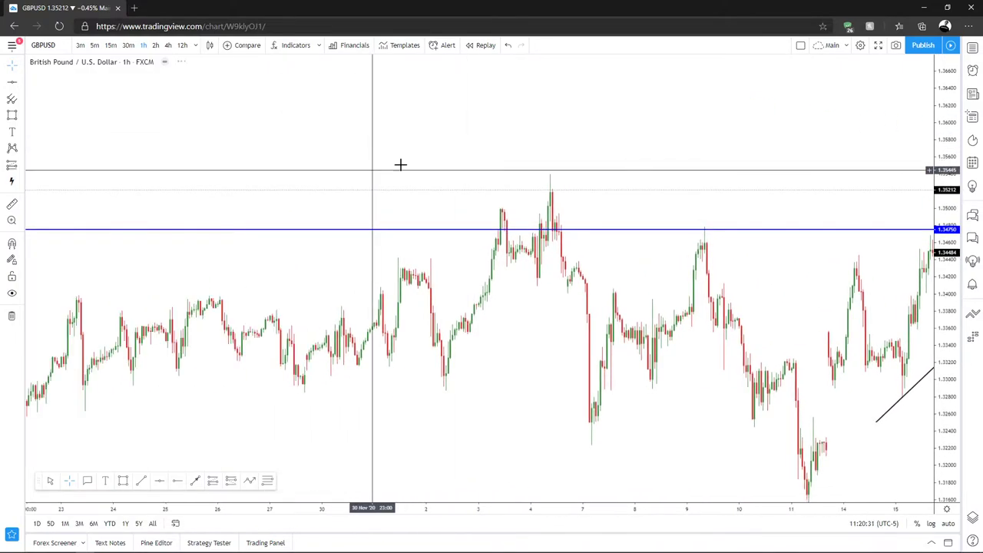
scroll(526, 151, "left", 15)
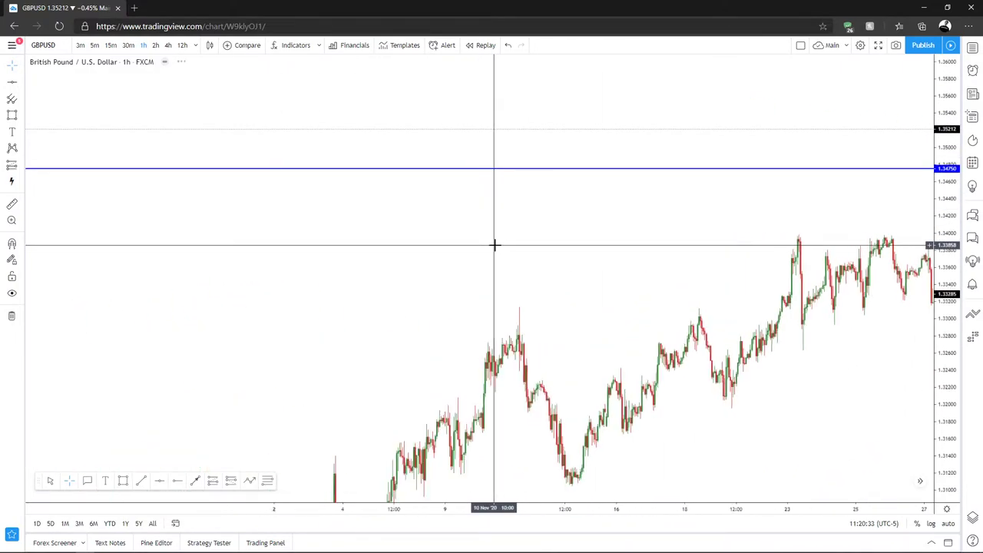
- Switch the chart back to the 4-hour timeframe and reset its view
right_click(297, 204)
left_click(191, 66)
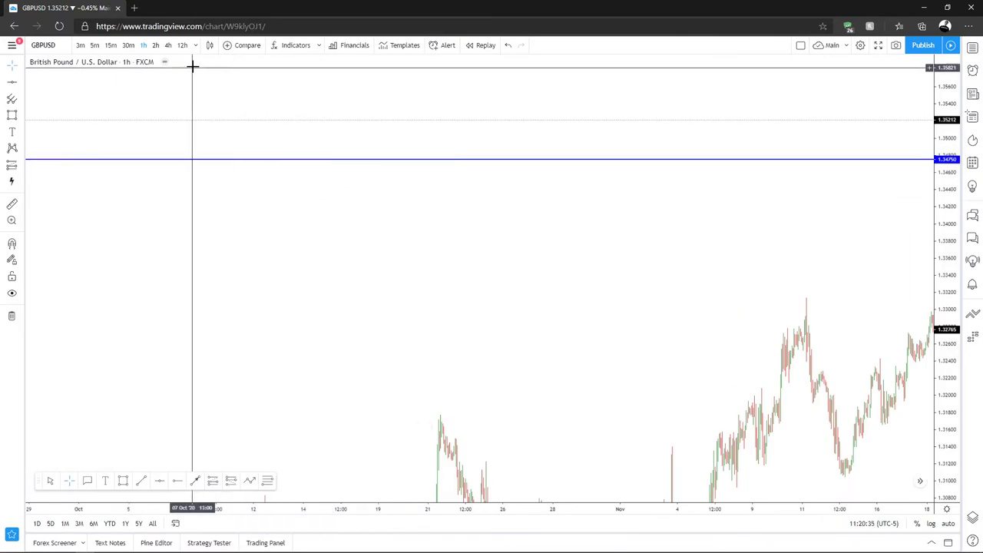
type("4h")
key("Return")
right_click(511, 275)
left_click(535, 284)
- Examine the 4-hour price history back to April 2018 for past reactions at the 1.34750 horizontal line
scroll(659, 262, "left", 15)
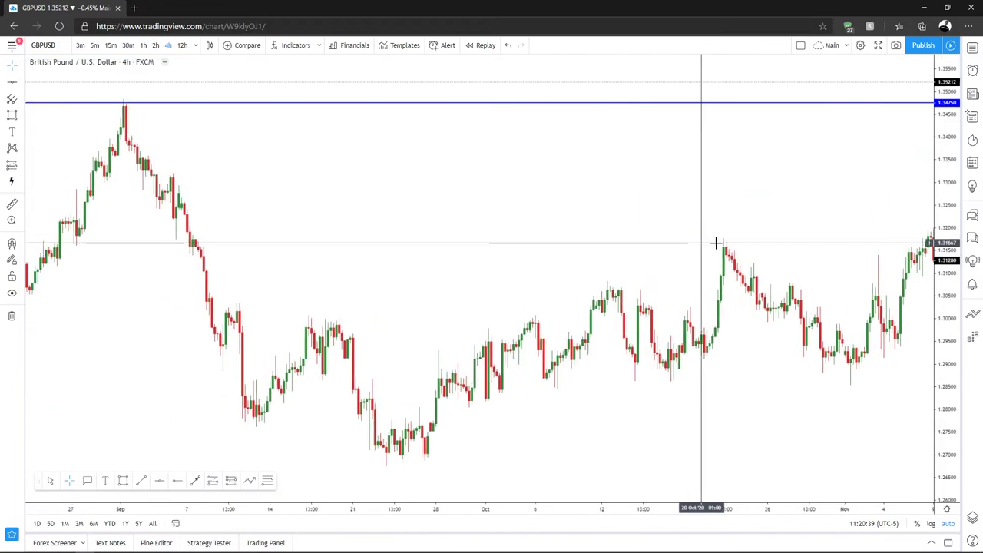
scroll(341, 115, "left", 20)
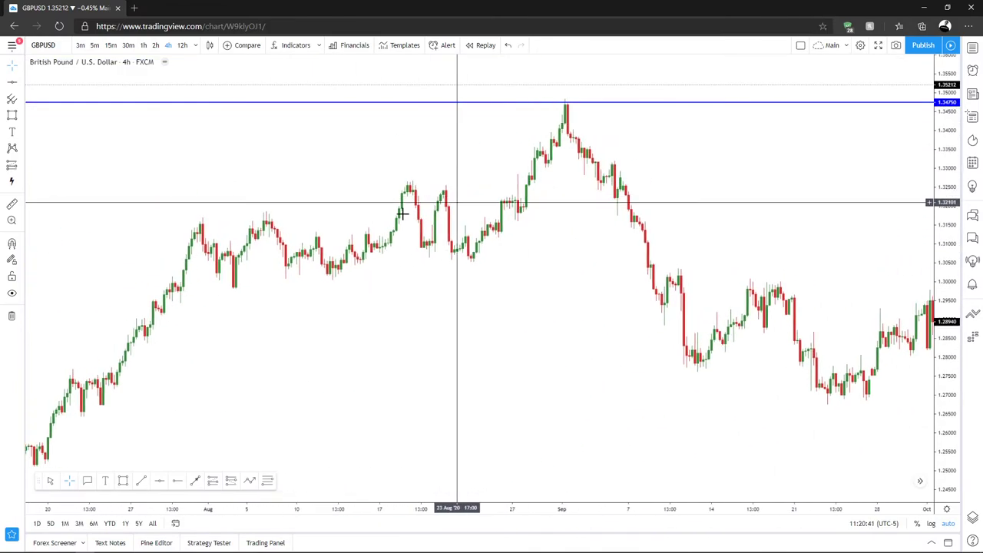
scroll(374, 244, "left", 20)
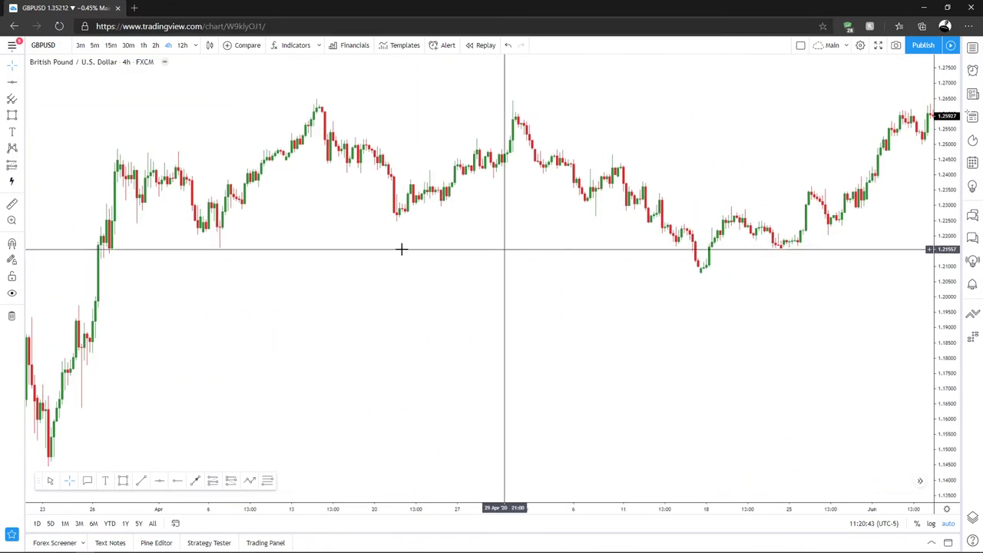
scroll(557, 219, "left", 20)
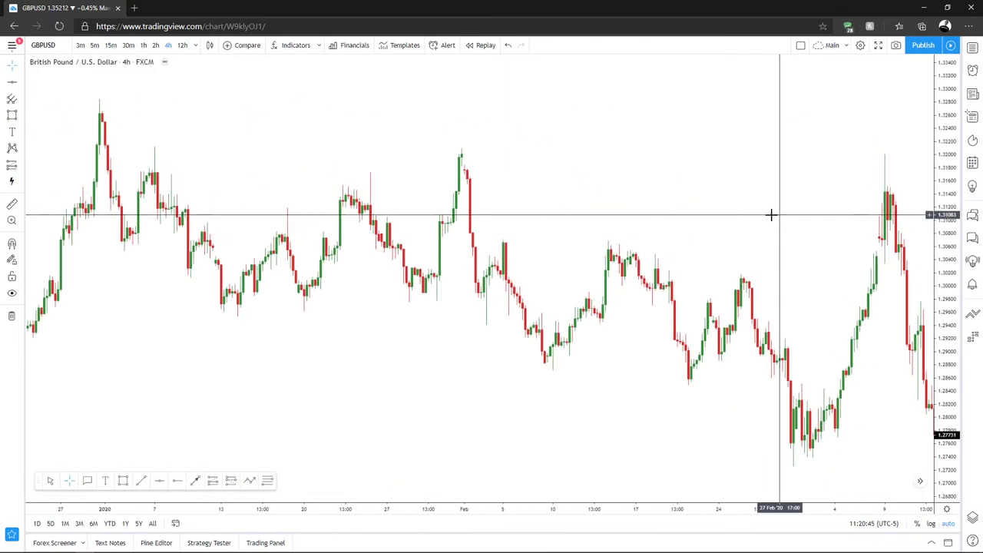
scroll(584, 241, "left", 20)
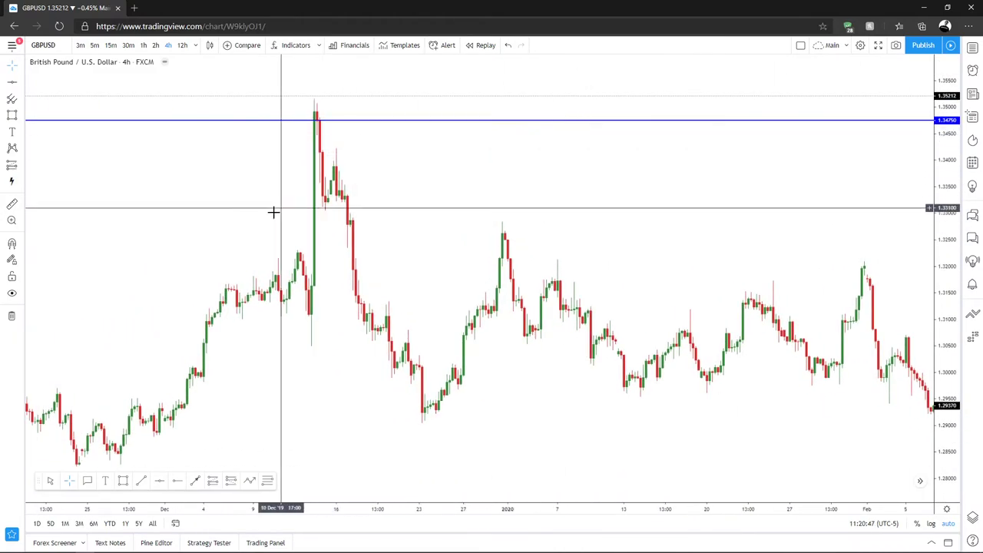
scroll(546, 289, "left", 20)
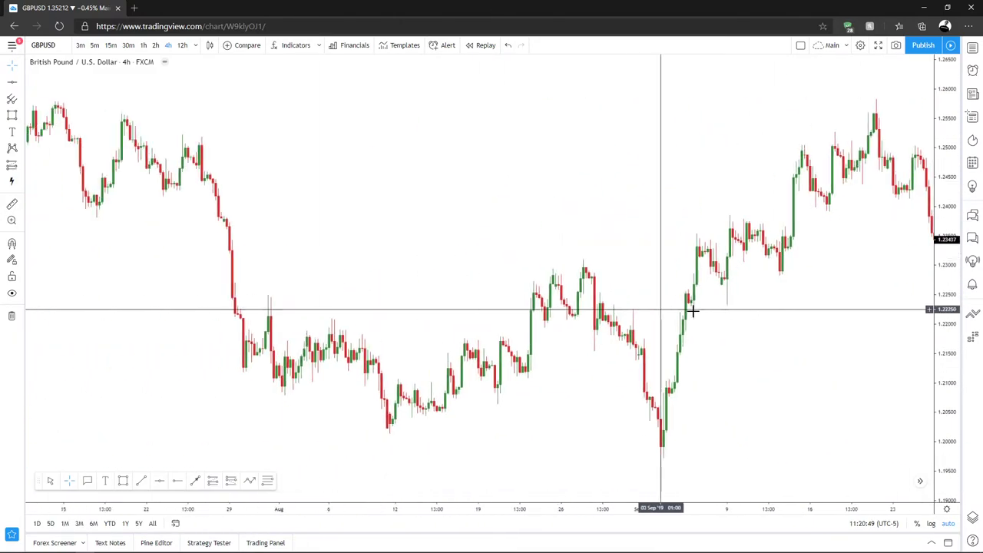
scroll(384, 289, "left", 20)
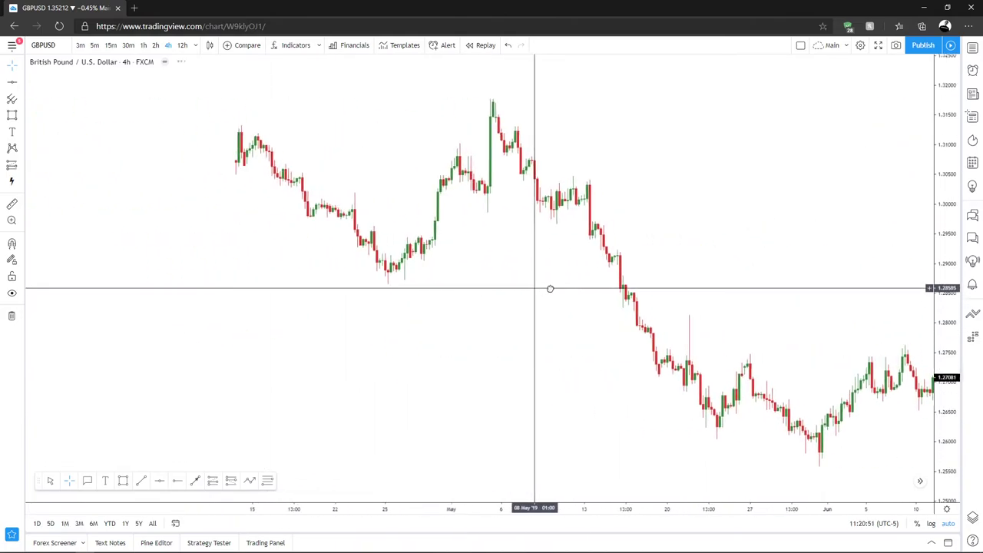
scroll(363, 275, "left", 20)
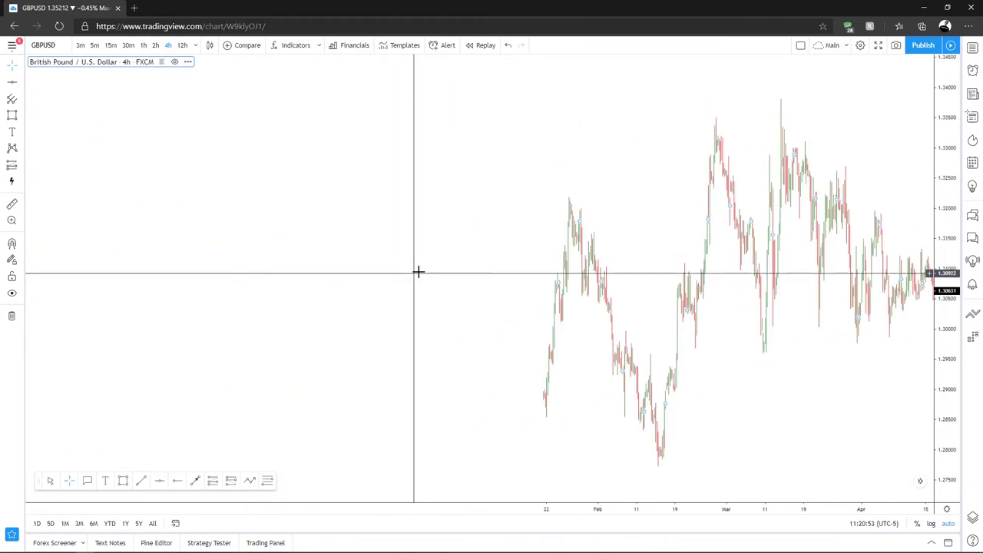
scroll(359, 249, "left", 20)
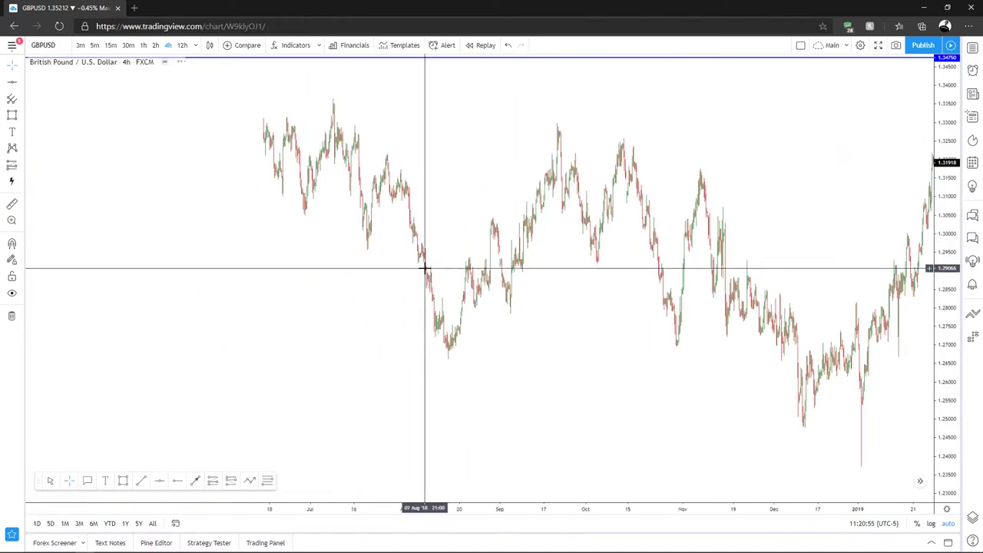
scroll(482, 276, "up", 5)
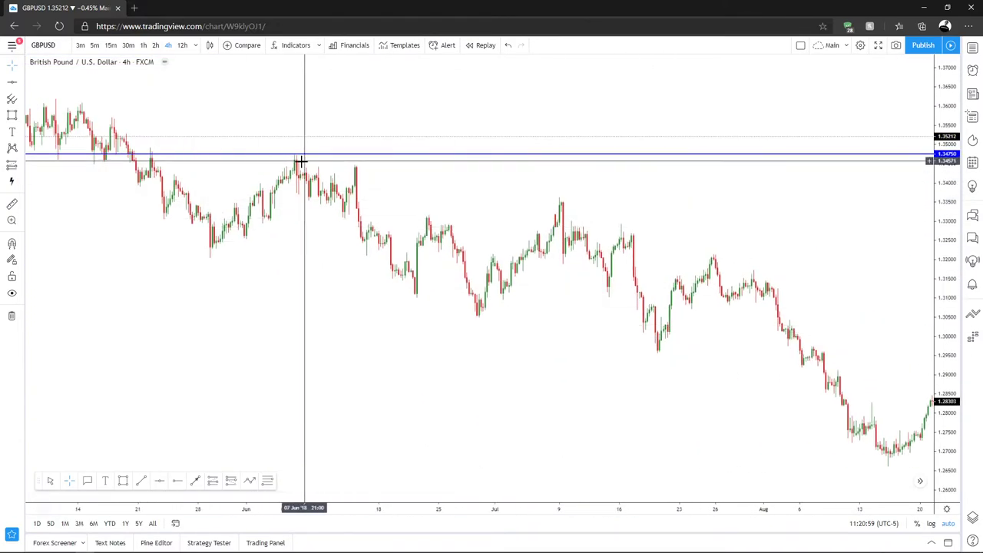
left_click_drag(73, 164, 302, 176)
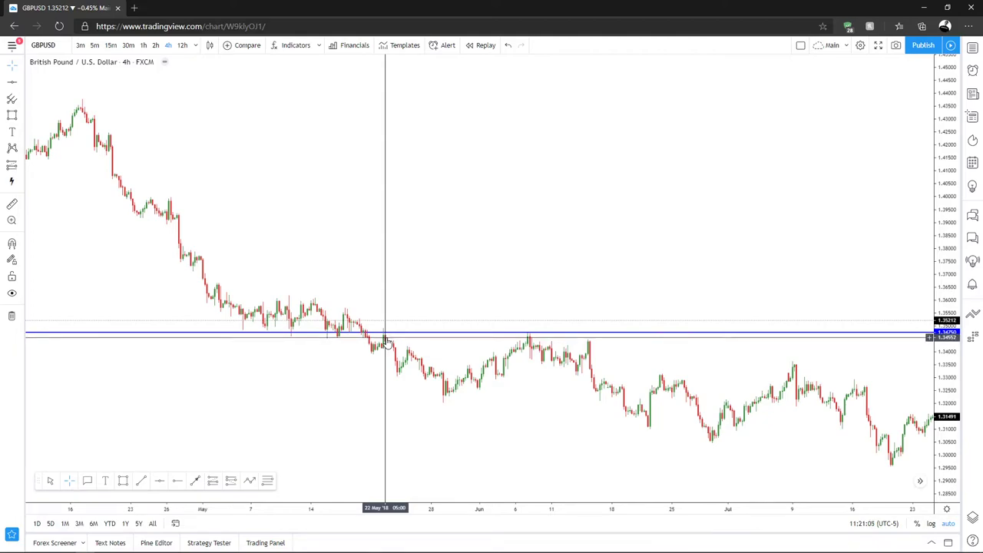
left_click(387, 333)
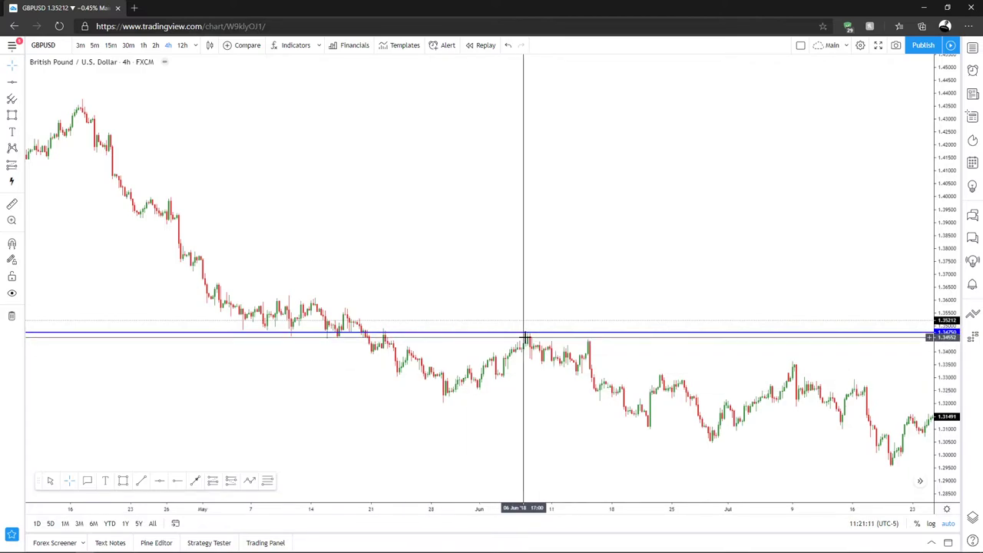
- Reset the chart to return to the latest December 2020 candles with the trend line and yellow zone
scroll(538, 342, "right", 5)
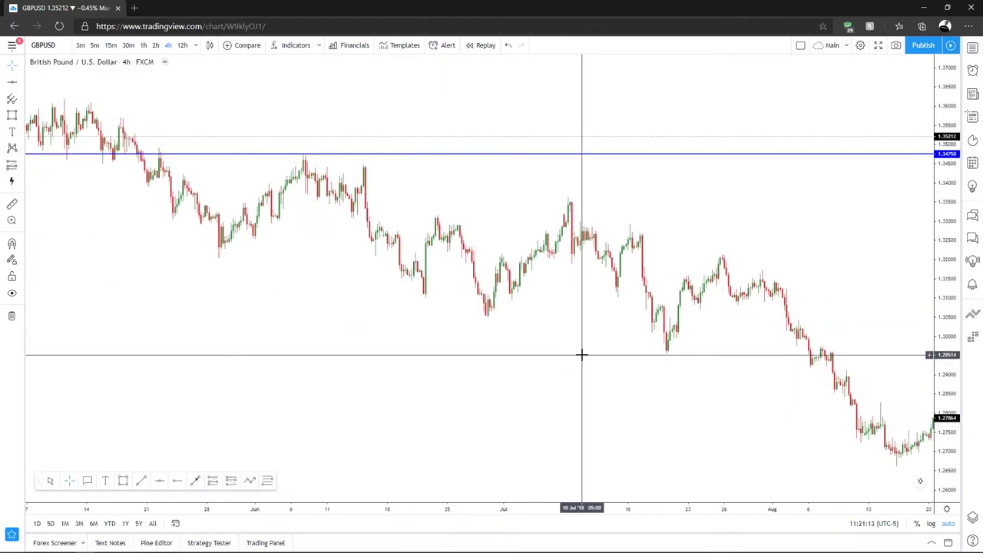
right_click(581, 355)
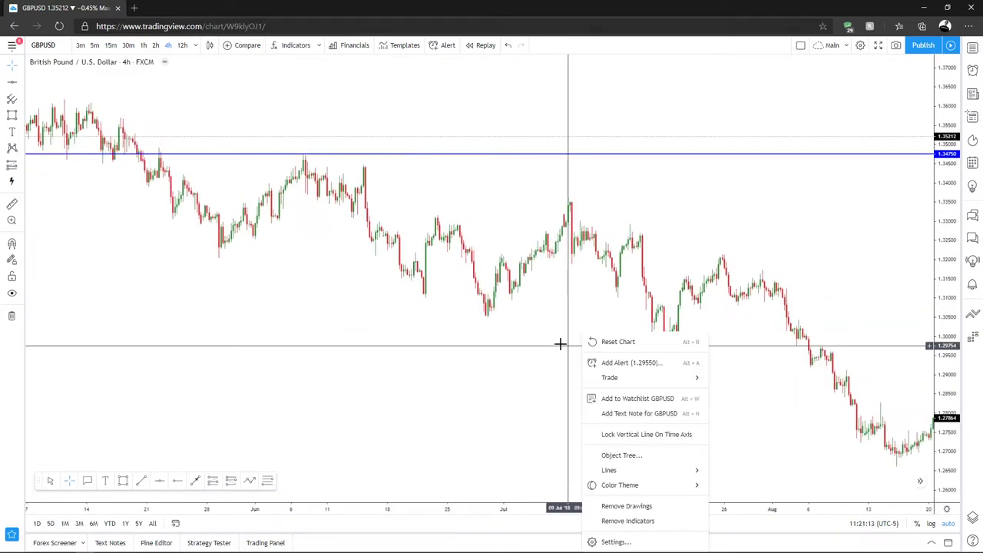
left_click(599, 343)
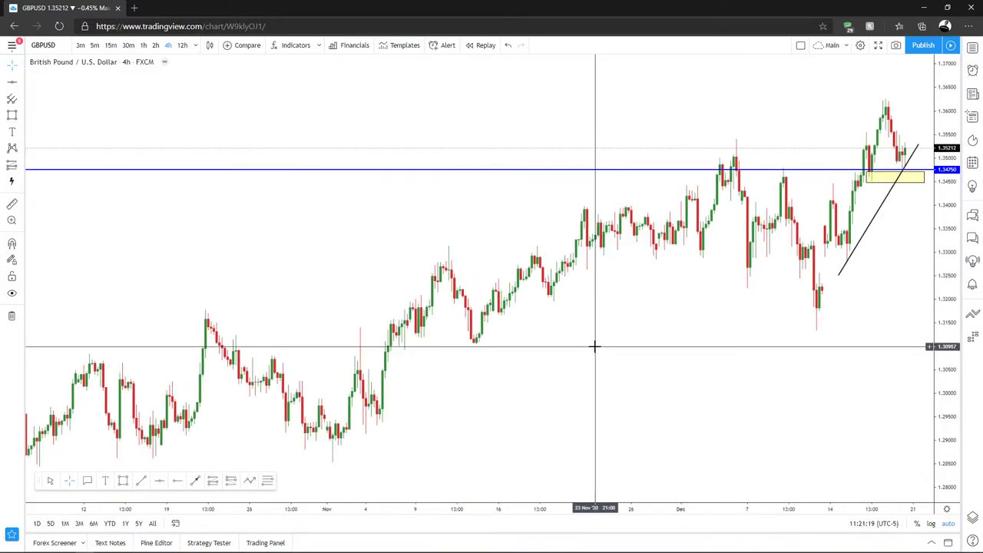
scroll(594, 346, "up", 3)
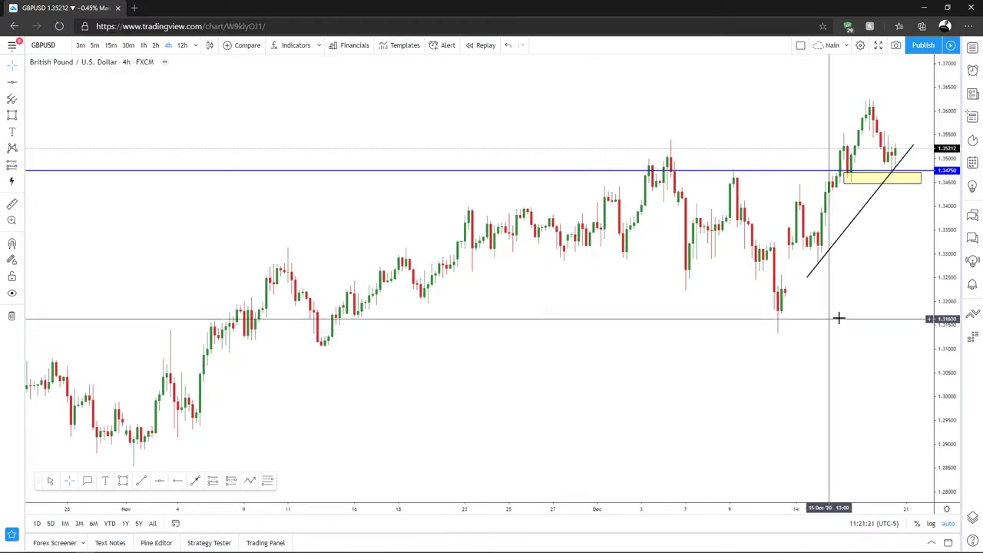
- Add a second horizontal line at 1.35965, near the 17 December highs on the 4-hour chart
left_click_drag(675, 379, 624, 417)
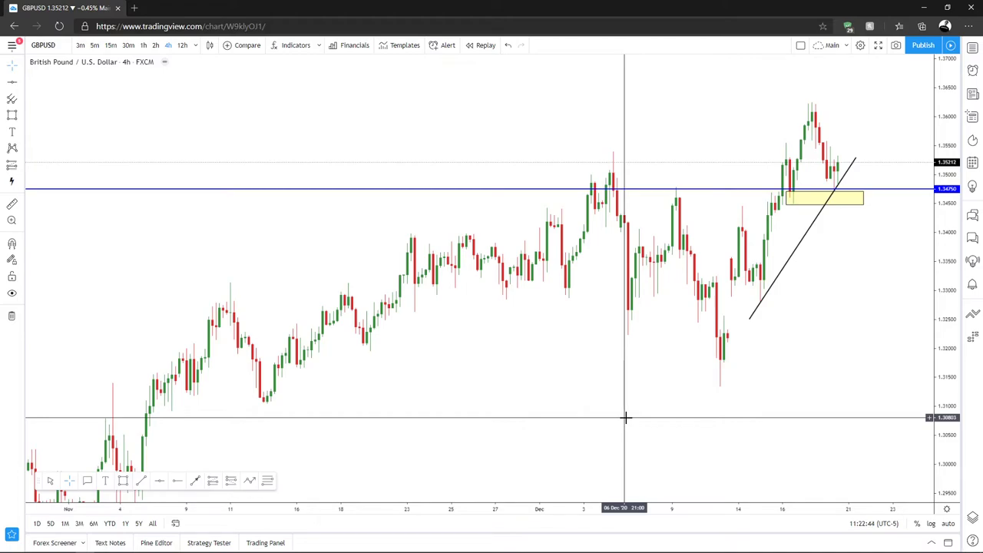
scroll(625, 417, "up", 2)
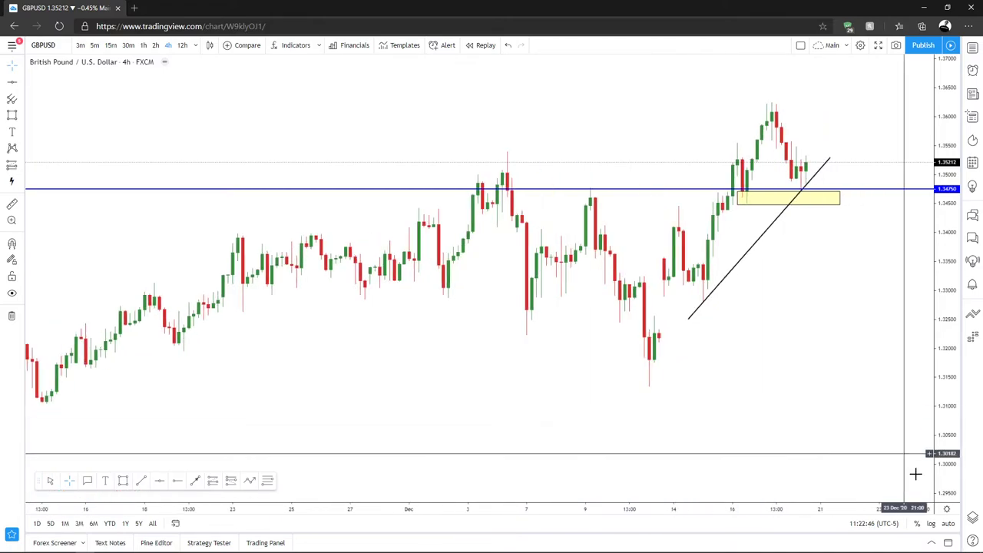
left_click_drag(913, 461, 926, 366)
left_click_drag(878, 331, 841, 382)
scroll(841, 384, "up", 3)
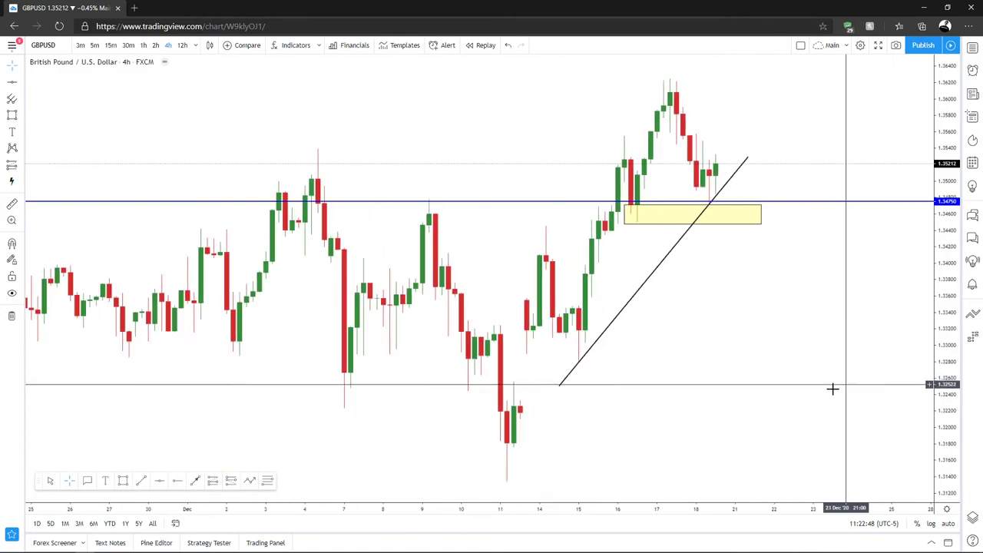
scroll(827, 397, "down", 1)
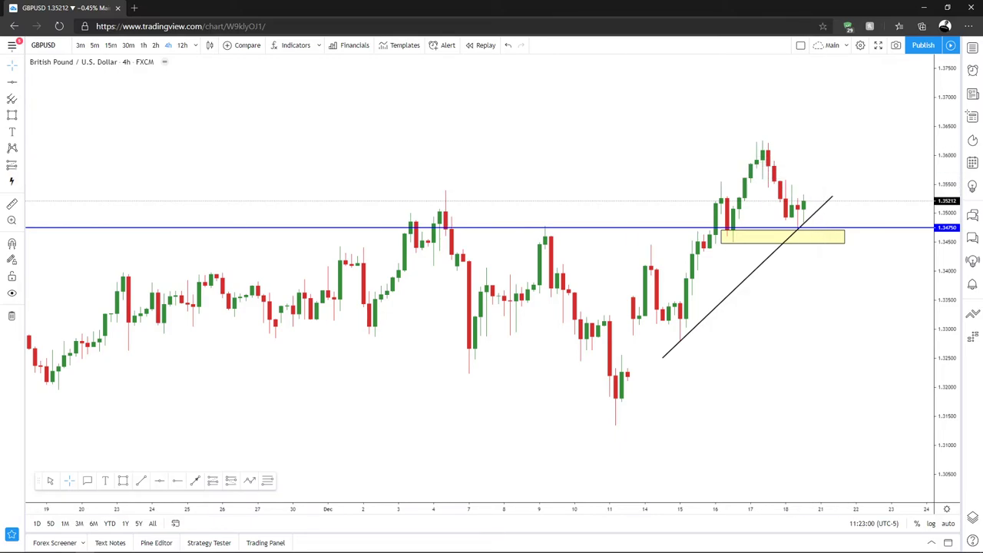
left_click(11, 82)
left_click(899, 284)
left_click_drag(929, 283, 809, 157)
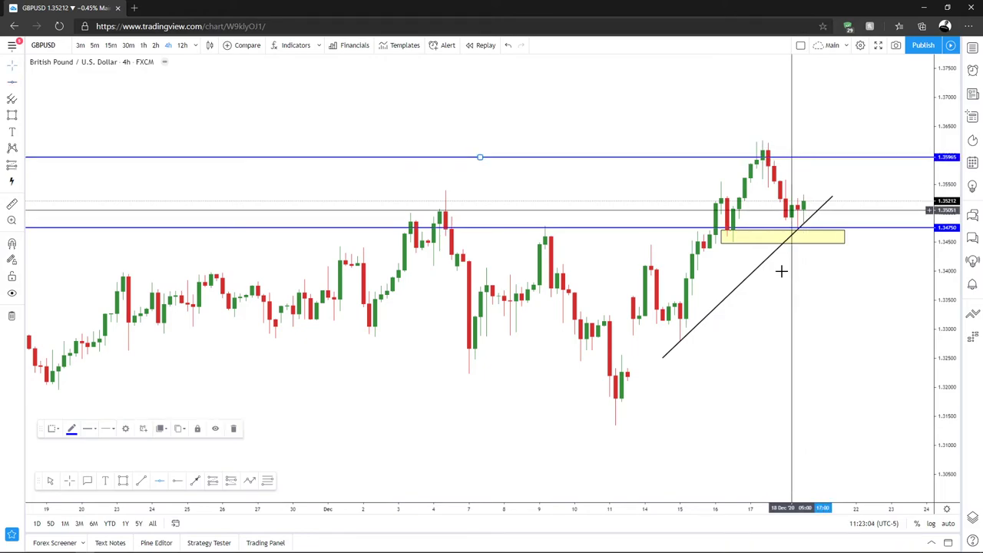
left_click(648, 234)
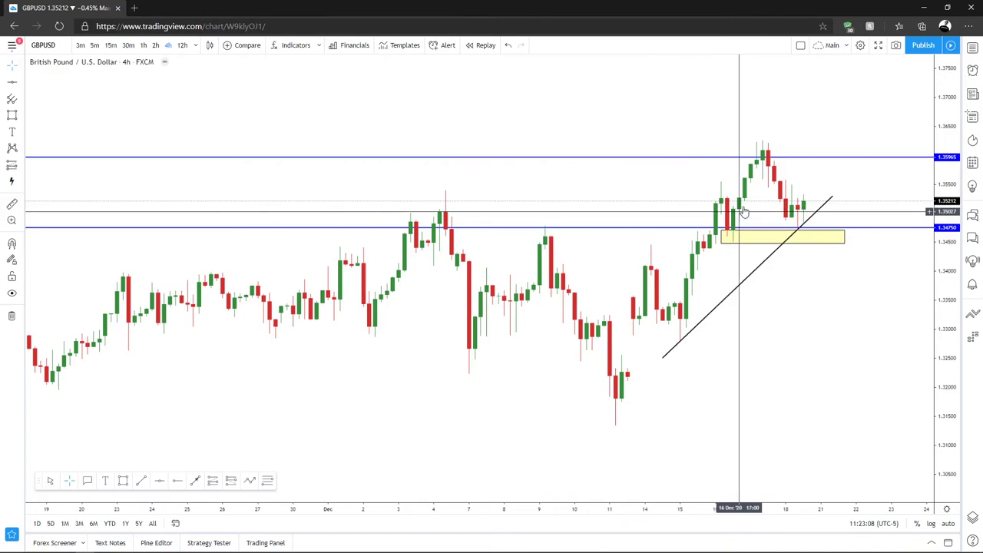
scroll(849, 338, "right", 2)
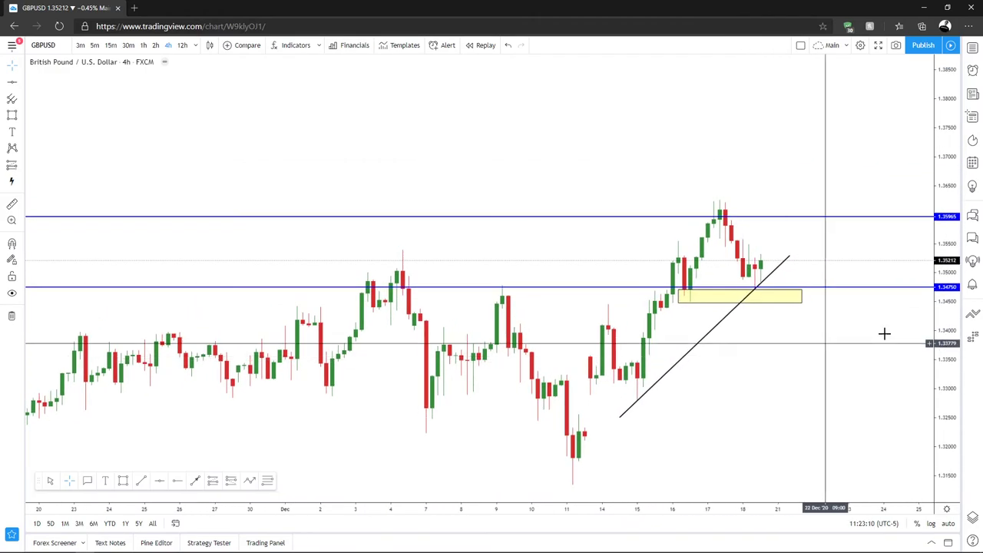
scroll(798, 338, "right", 1)
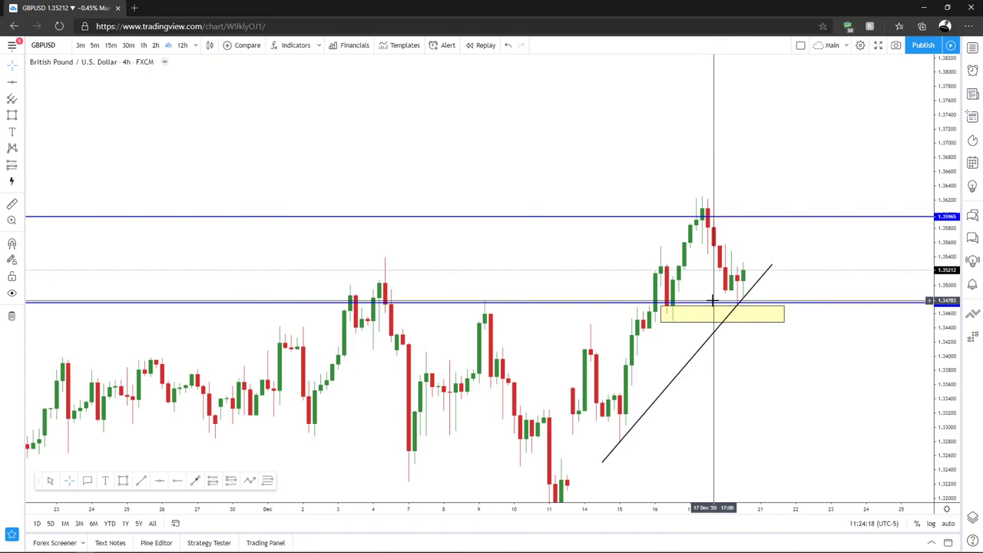
key("Delete")
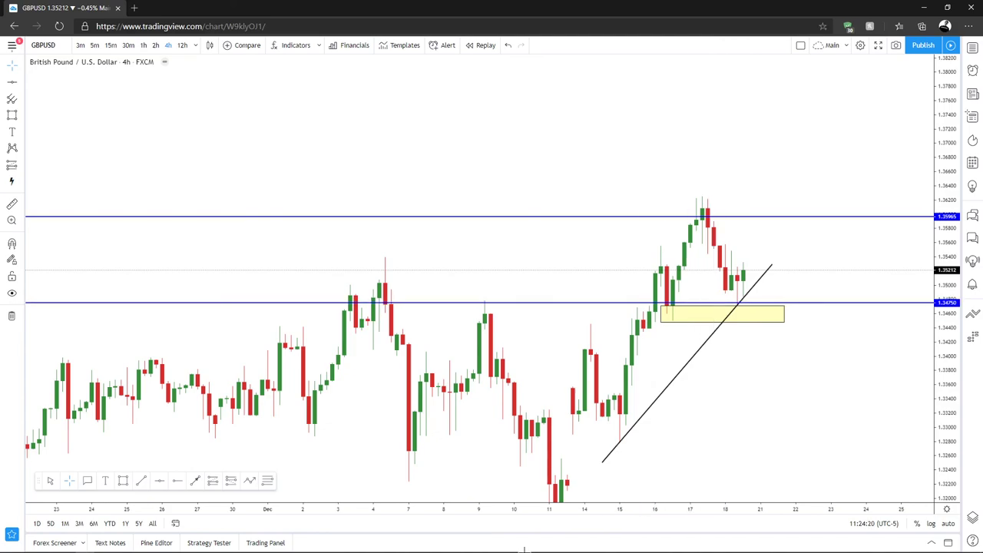